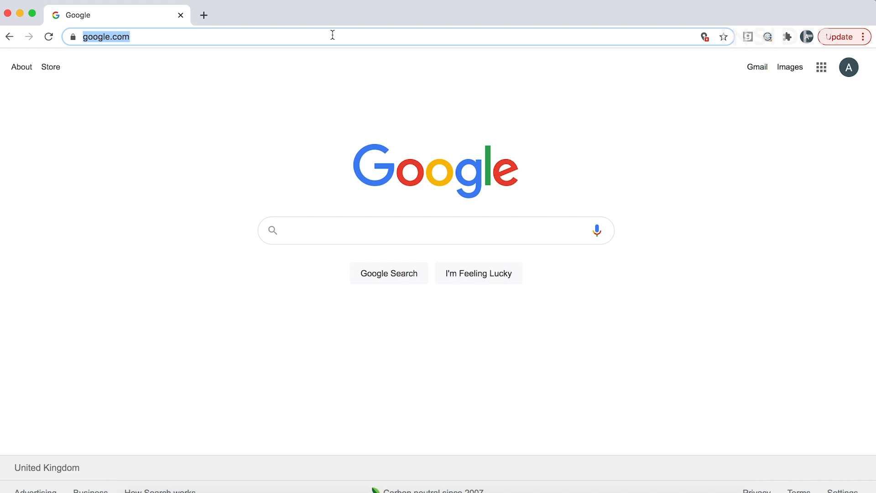
Go to dropbox.com in the browser.
{"action": "type", "text": "dropbox.co"}
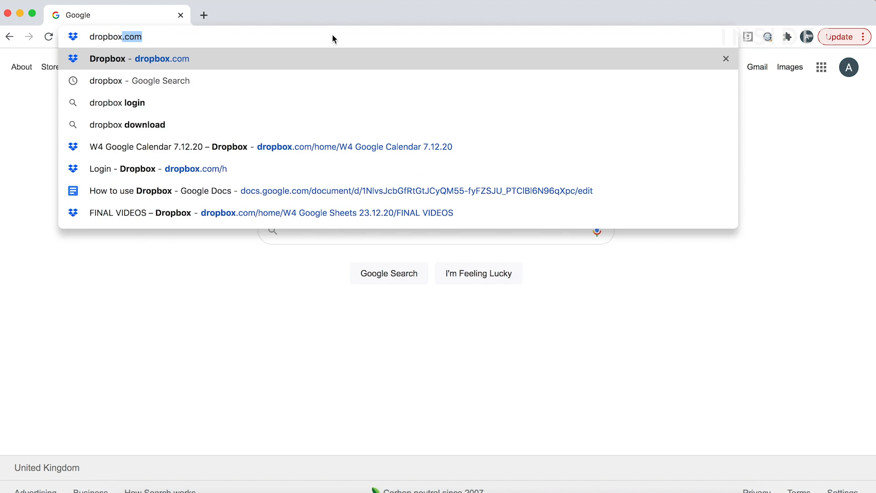
{"action": "type", "text": "m"}
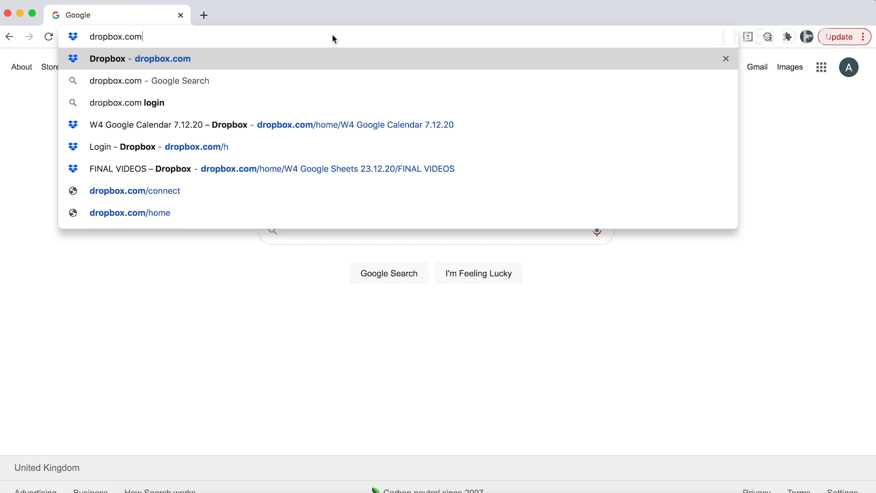
{"action": "key", "text": "Return"}
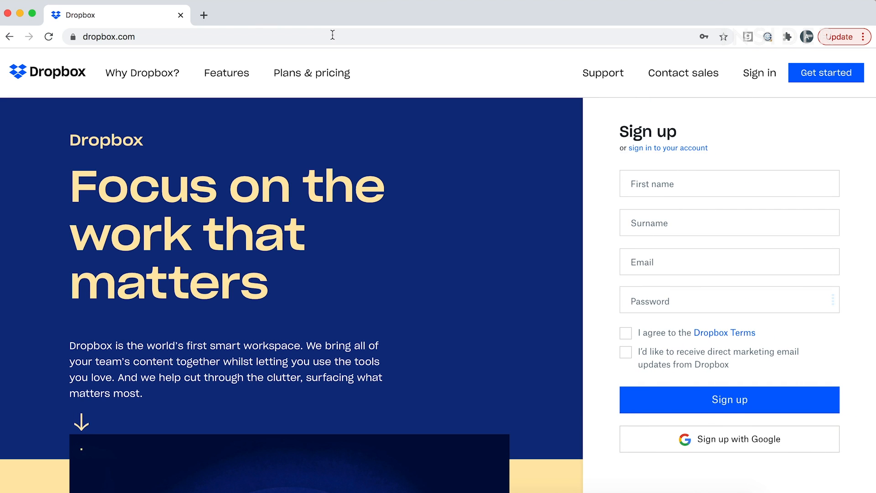
Sign up with first name, surname, email and password, agree to the Dropbox Terms, and solve the ball-rolling check.
{"action": "left_click", "coordinate": [674, 179]}
{"action": "left_click", "coordinate": [673, 222]}
{"action": "left_click", "coordinate": [672, 262]}
{"action": "left_click", "coordinate": [672, 300]}
{"action": "type", "text": "•••••••••••••"}
{"action": "left_click", "coordinate": [625, 333]}
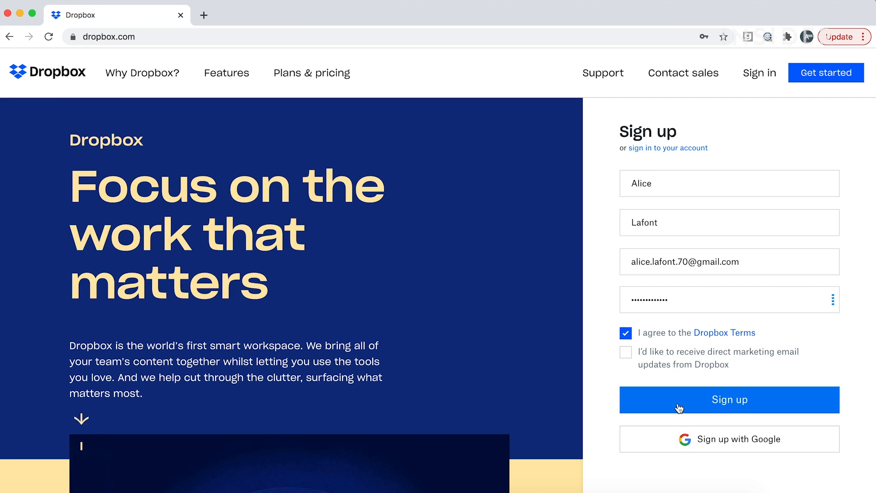
{"action": "left_click", "coordinate": [678, 403]}
{"action": "left_click", "coordinate": [379, 278]}
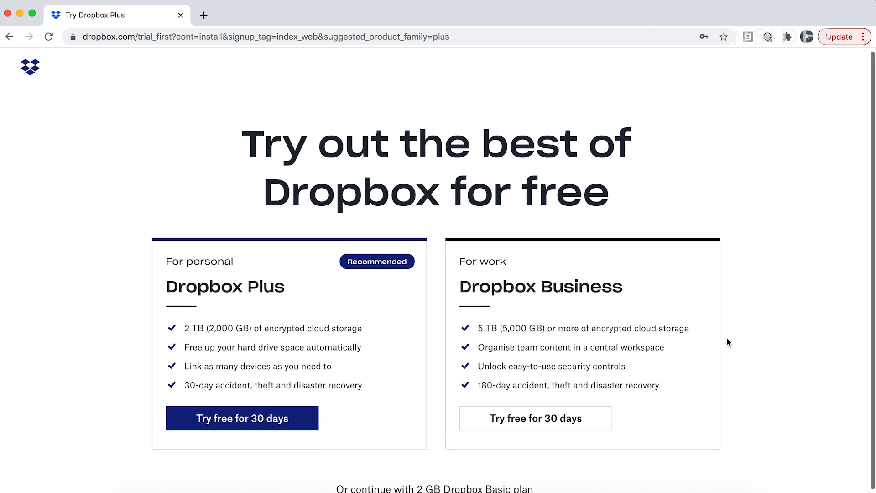
Continue with the 2 GB Dropbox Basic plan and download the DropboxInstaller disk image to Documents.
{"action": "scroll", "coordinate": [727, 342], "scroll_direction": "down", "scroll_amount": 1}
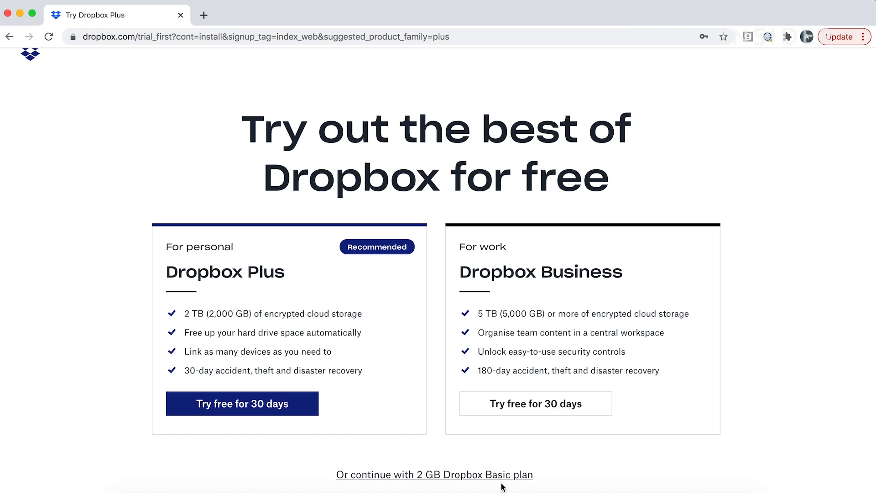
{"action": "left_click", "coordinate": [483, 475]}
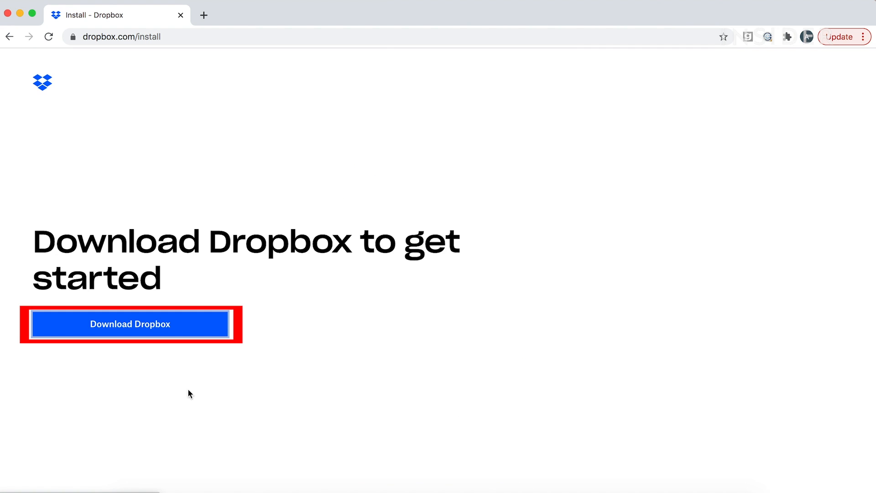
{"action": "left_click", "coordinate": [131, 324]}
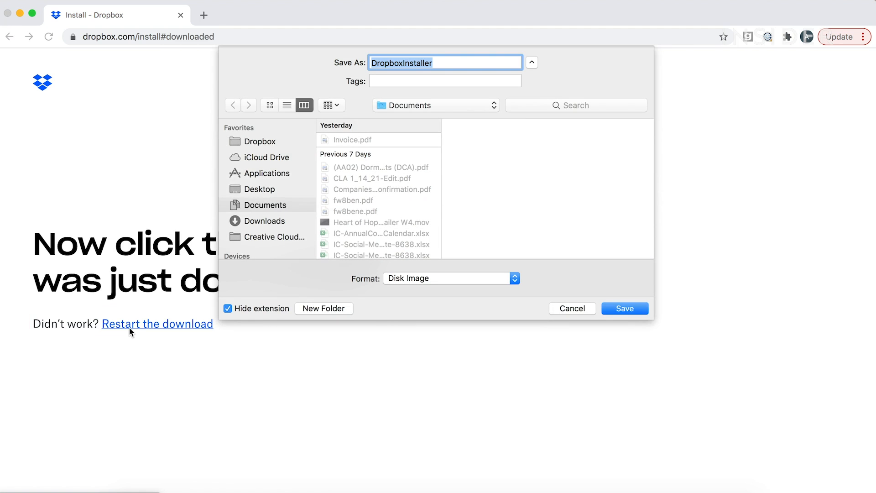
{"action": "left_click", "coordinate": [623, 306]}
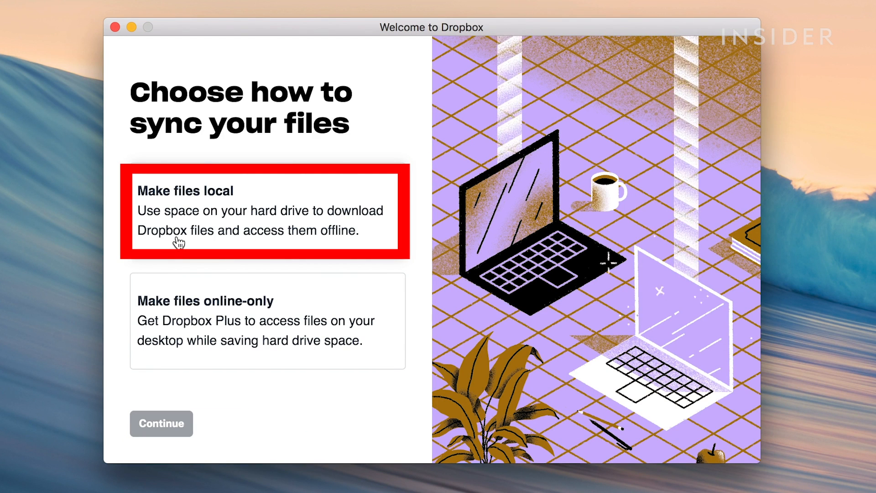
Choose to make files local with the Basic plan and continue to Dropbox without backing up the Mac.
{"action": "left_click", "coordinate": [178, 243]}
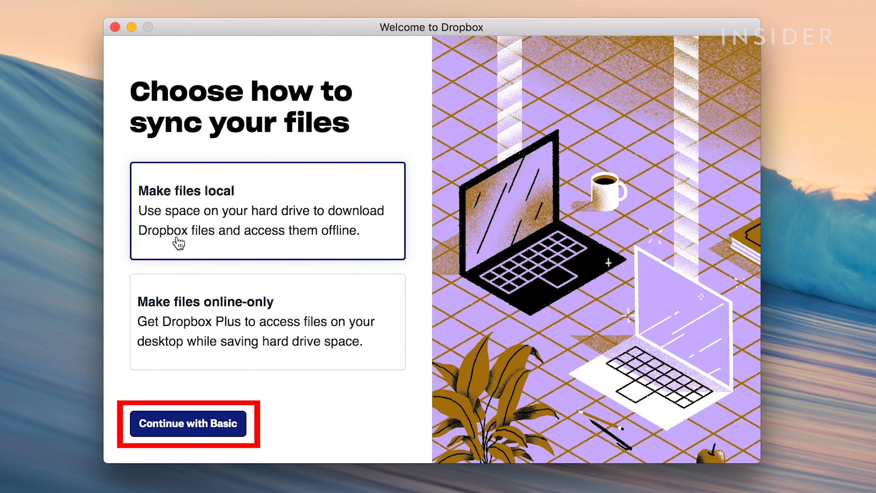
{"action": "left_click", "coordinate": [190, 428]}
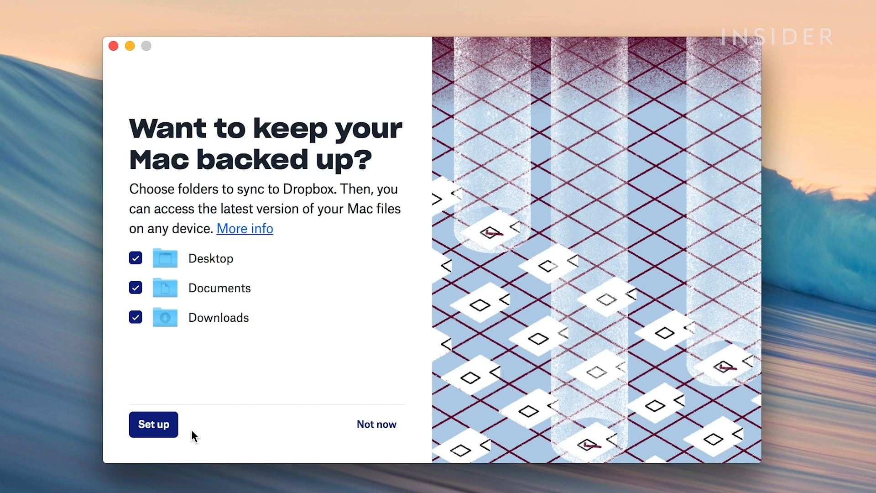
{"action": "left_click", "coordinate": [386, 424]}
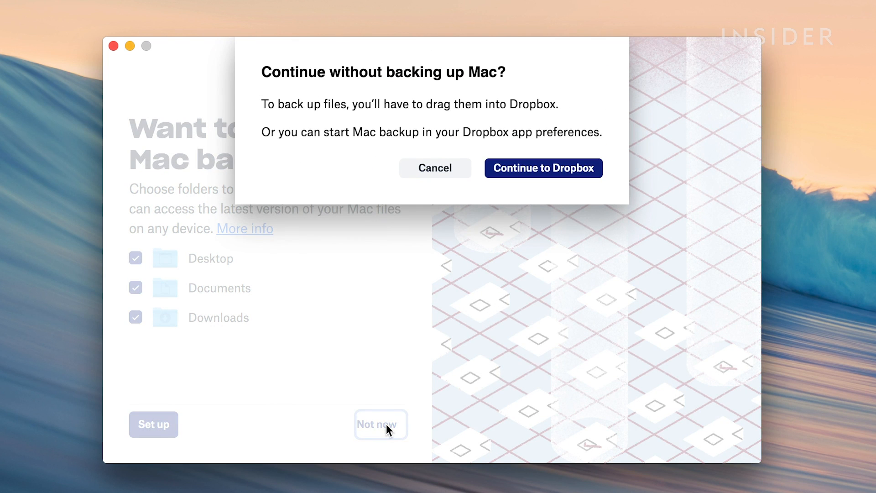
{"action": "left_click", "coordinate": [532, 168]}
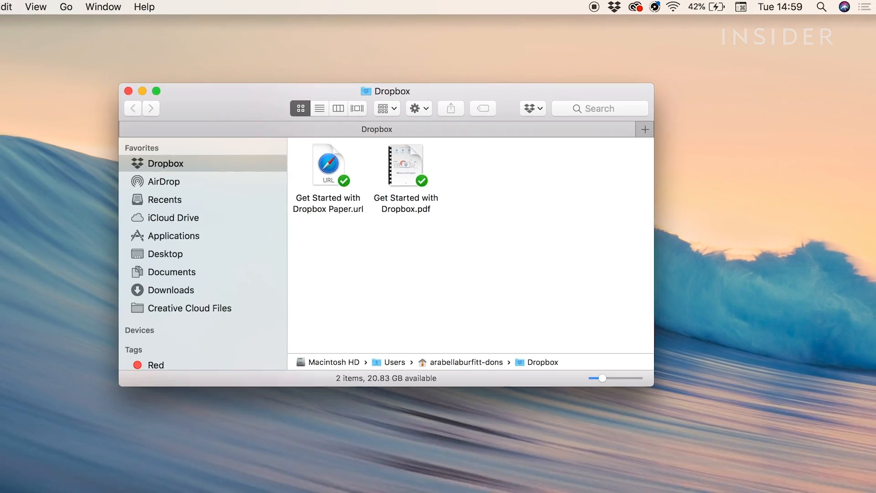
Open the Dropbox website from the Dropbox desktop app.
{"action": "left_click", "coordinate": [675, 492]}
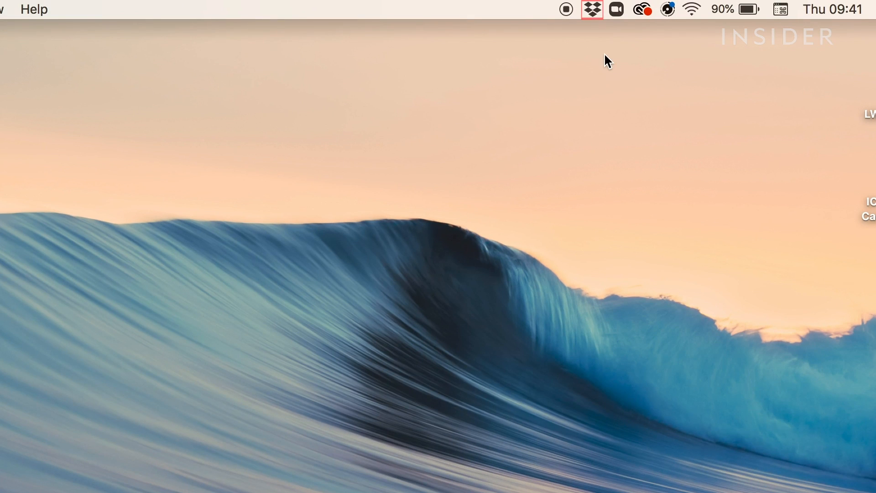
{"action": "left_click", "coordinate": [594, 10]}
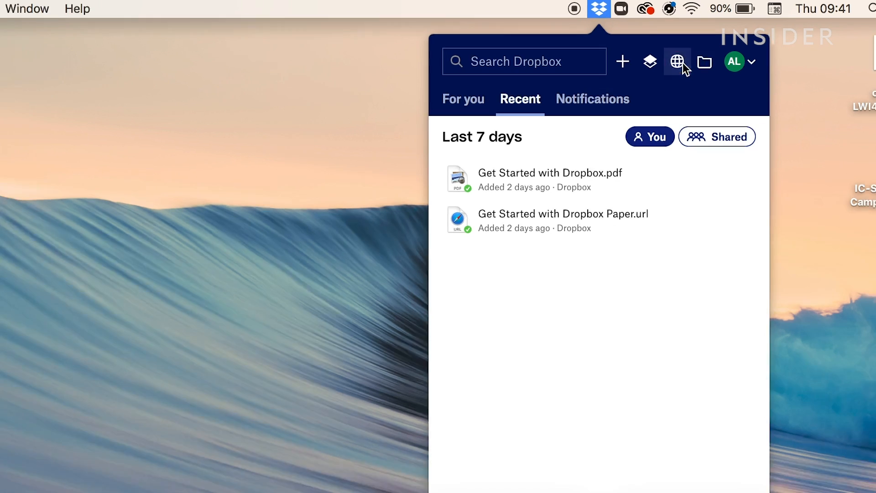
{"action": "left_click", "coordinate": [682, 63]}
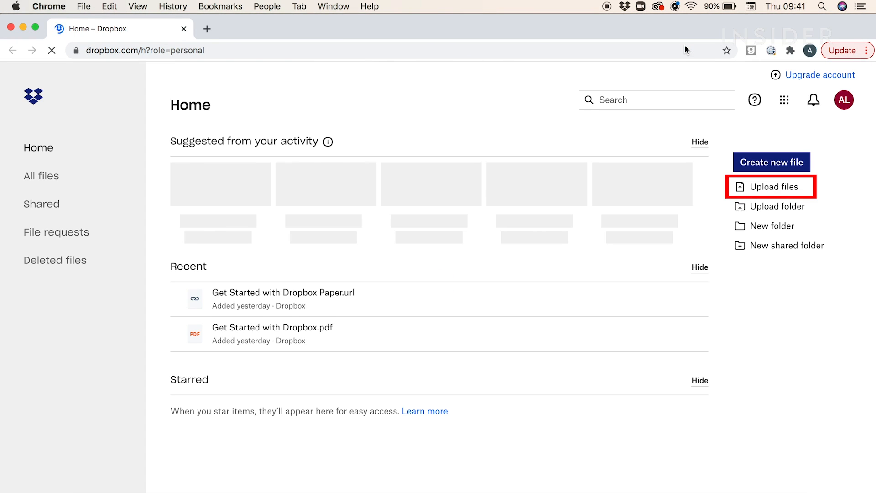
Upload the ospan-ali unsplash JPG image from the Desktop to the main Dropbox folder.
{"action": "left_click", "coordinate": [771, 186]}
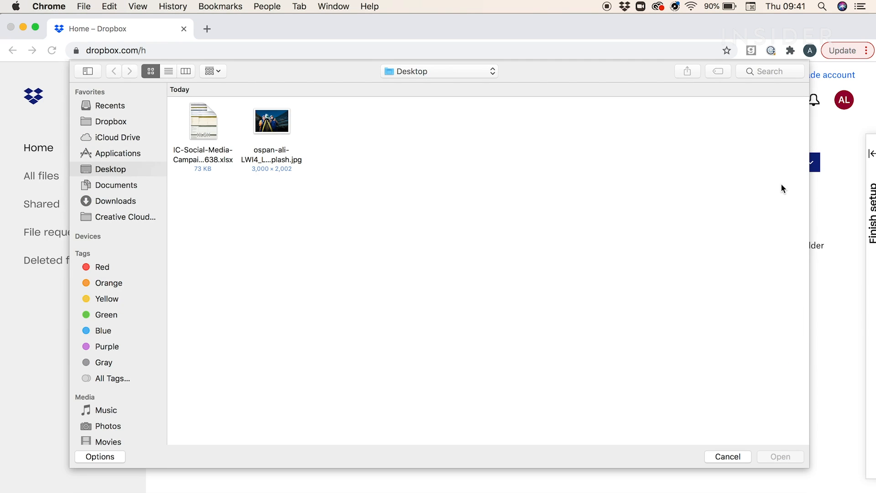
{"action": "left_click", "coordinate": [279, 129]}
{"action": "left_click", "coordinate": [799, 458]}
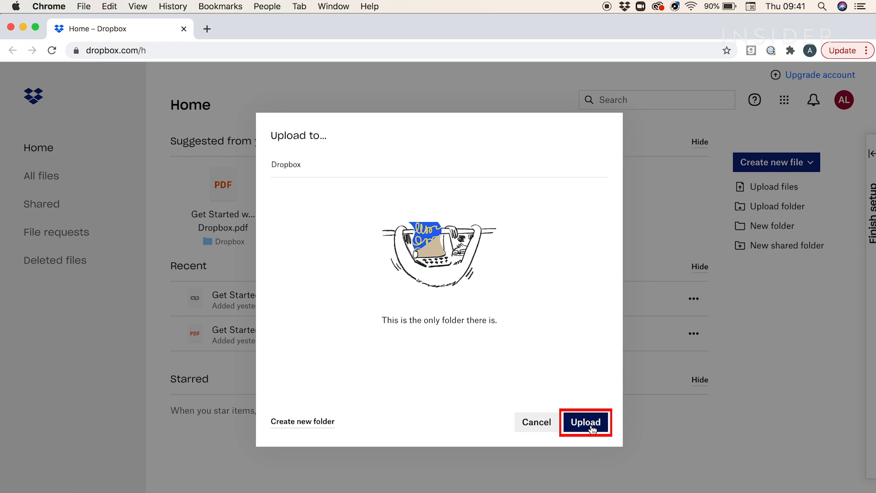
{"action": "left_click", "coordinate": [591, 427]}
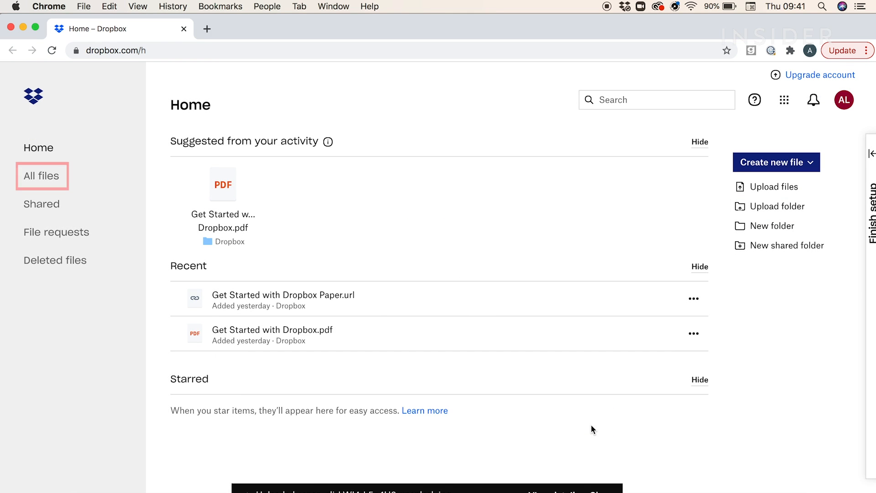
Show all files on the Dropbox website and open the synced Dropbox folder in Finder.
{"action": "left_click", "coordinate": [48, 181]}
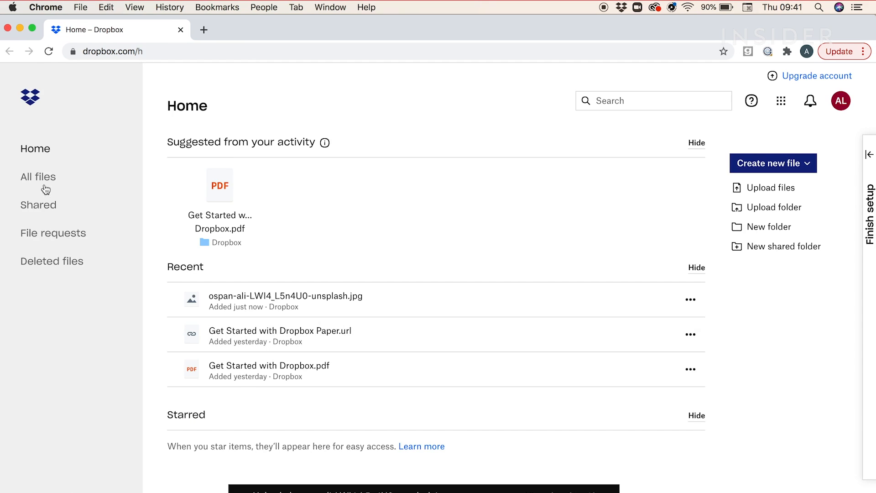
{"action": "left_click", "coordinate": [48, 182]}
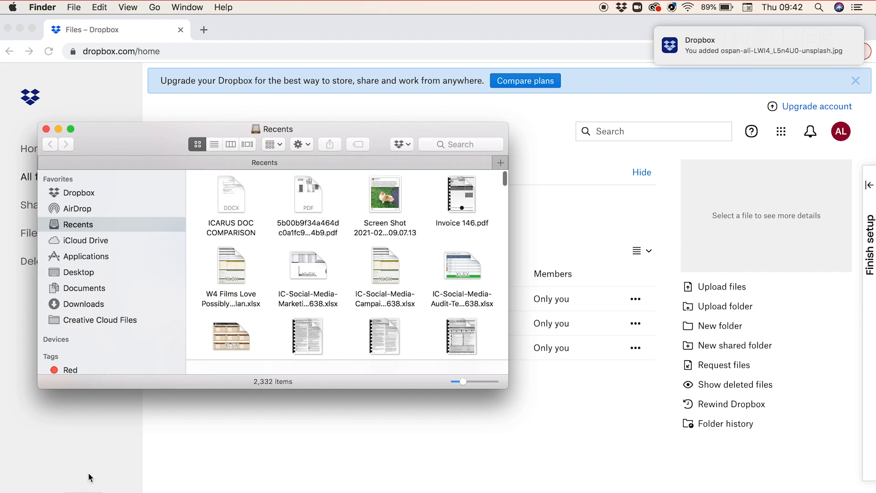
{"action": "left_click", "coordinate": [78, 192]}
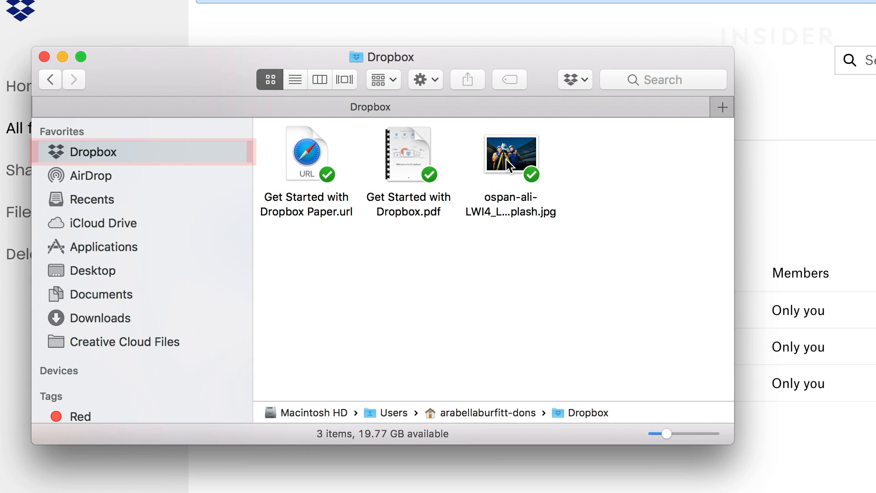
Move the ospan-ali unsplash JPG image from the Dropbox folder to the Trash and put the Finder window away.
{"action": "left_click", "coordinate": [506, 158]}
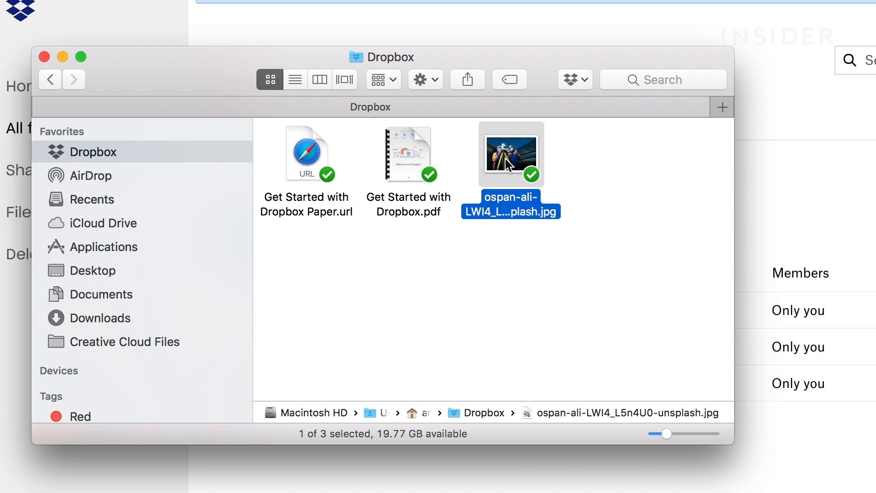
{"action": "right_click", "coordinate": [505, 159]}
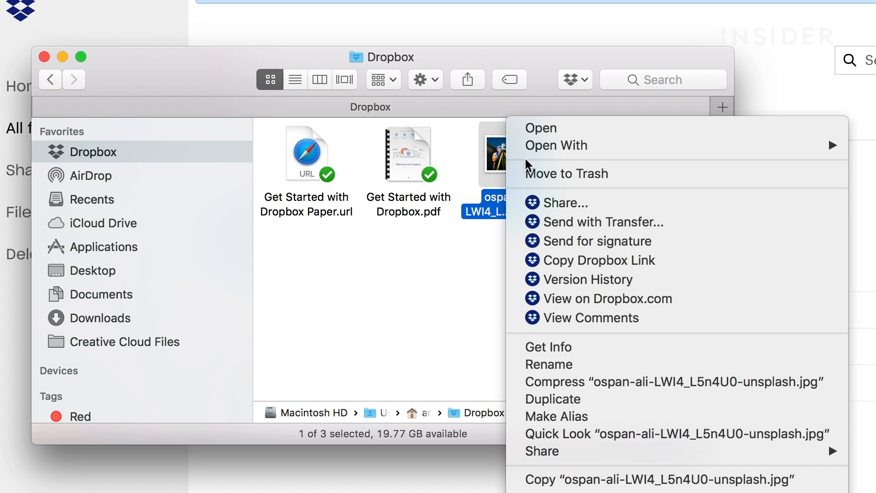
{"action": "left_click", "coordinate": [534, 176]}
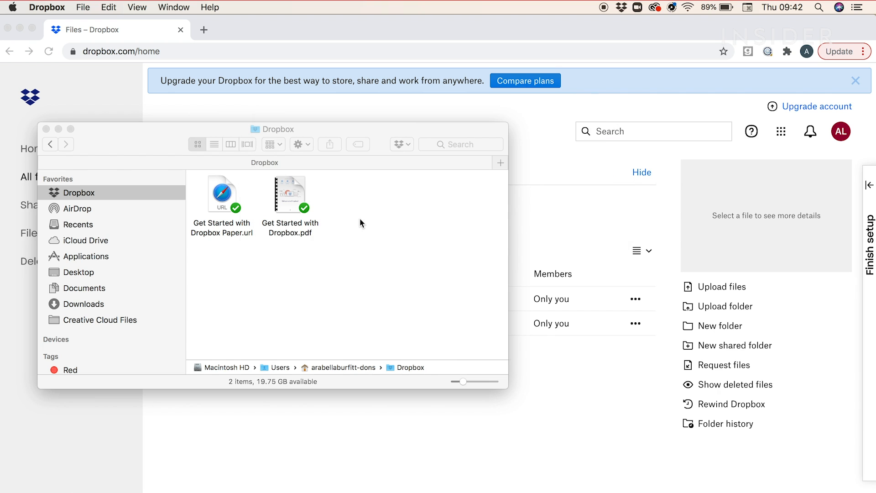
{"action": "left_click", "coordinate": [59, 128]}
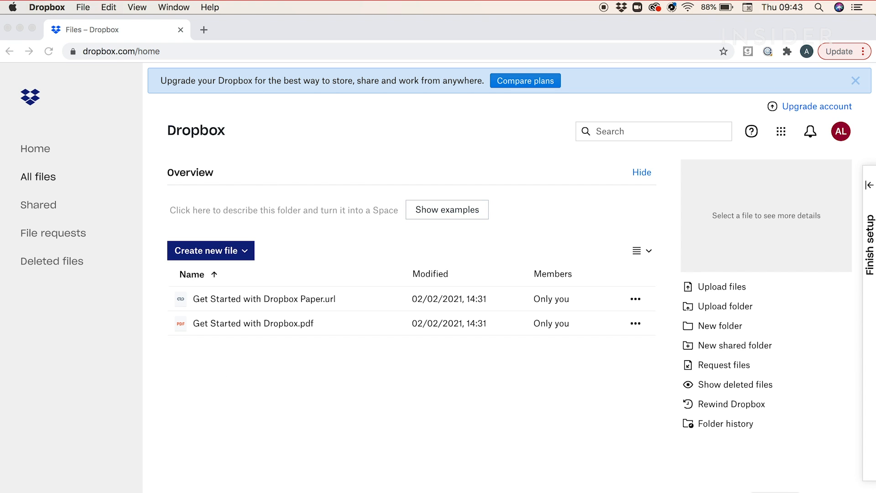
In Finder, add the IC-Social-Media-Campaign-Template-8638.xlsx file from the Desktop to the Dropbox folder and view that folder.
{"action": "left_click", "coordinate": [775, 492]}
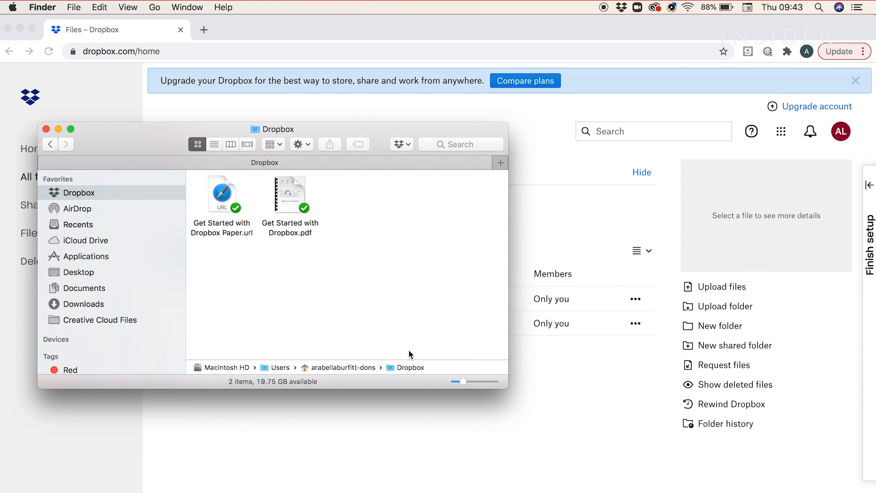
{"action": "left_click", "coordinate": [111, 271]}
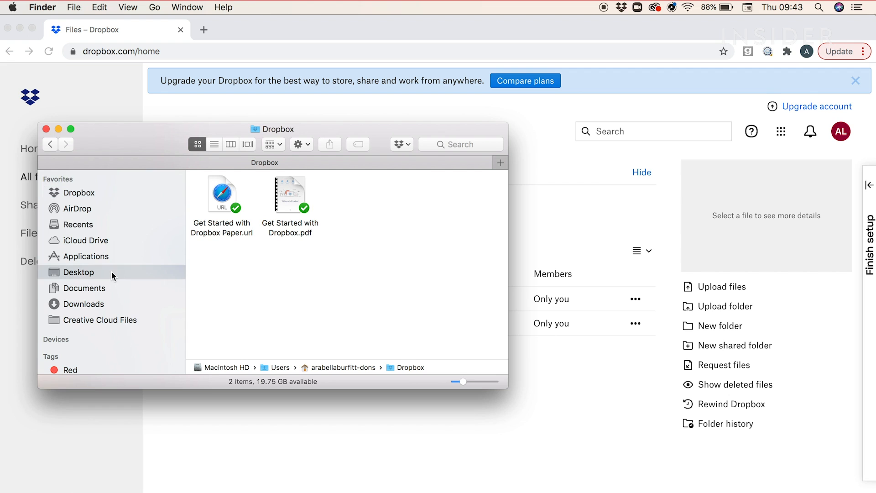
{"action": "left_click_drag", "start_coordinate": [225, 192], "coordinate": [83, 192]}
{"action": "left_click", "coordinate": [83, 192]}
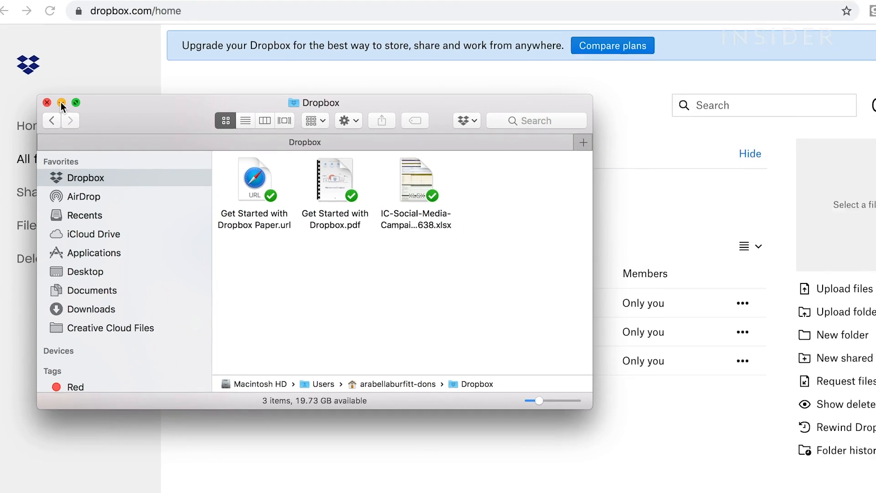
{"action": "left_click", "coordinate": [61, 102]}
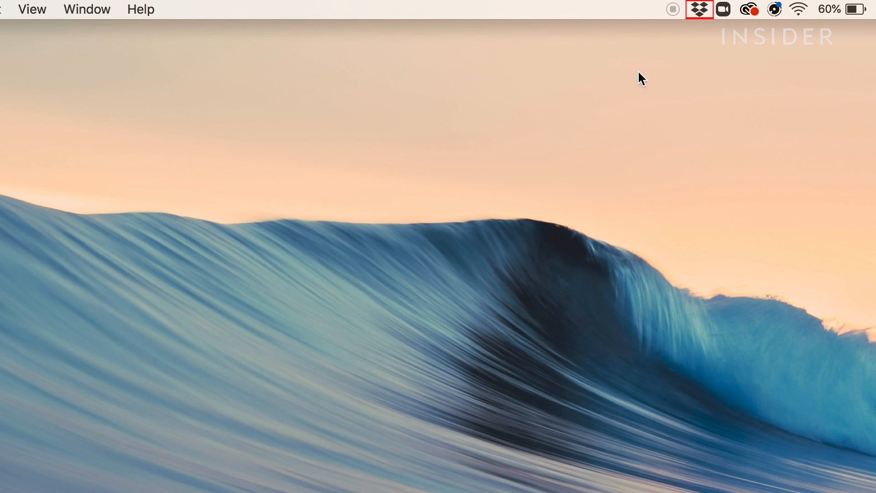
Open the Dropbox website from the desktop app and preview IC-Social-Media-Campaign-Template-8638.xlsx.
{"action": "left_click", "coordinate": [699, 9]}
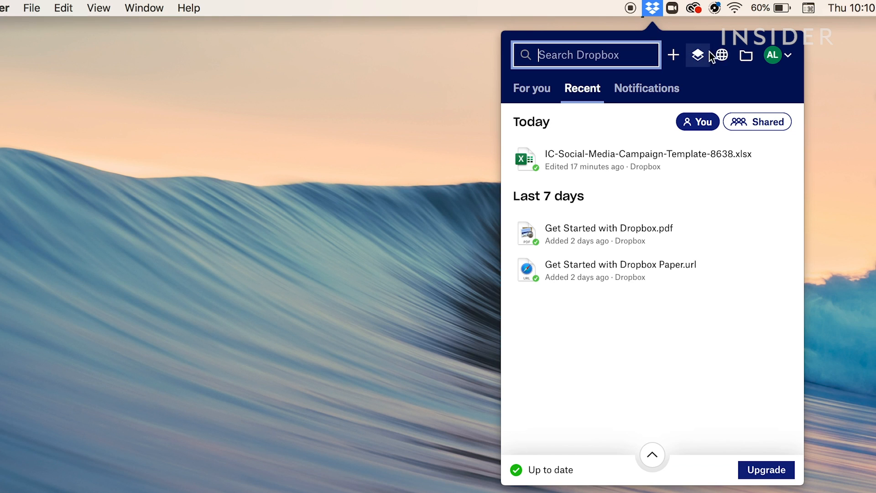
{"action": "left_click", "coordinate": [722, 55]}
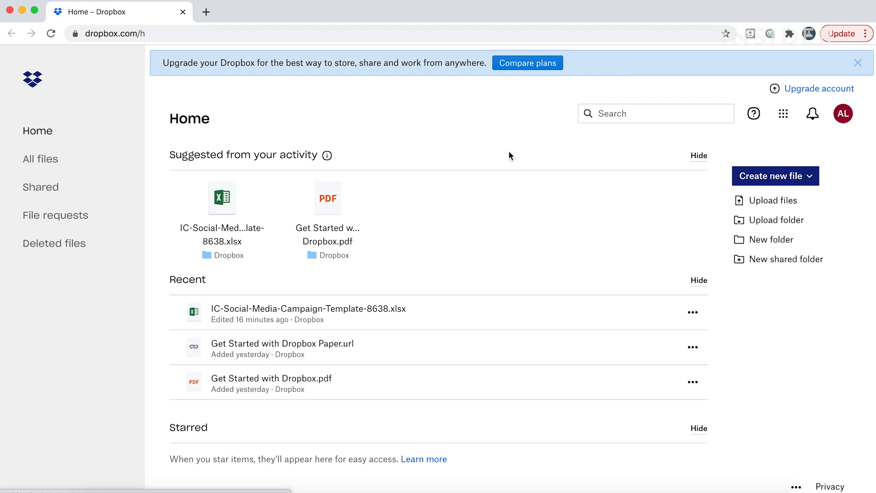
{"action": "left_click", "coordinate": [346, 312]}
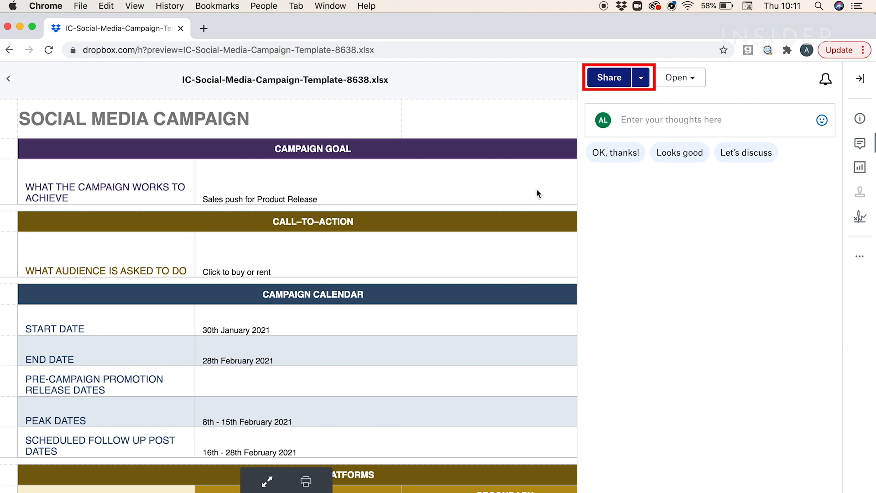
Start sharing the previewed spreadsheet and send the verification email for the account's address.
{"action": "left_click", "coordinate": [601, 78]}
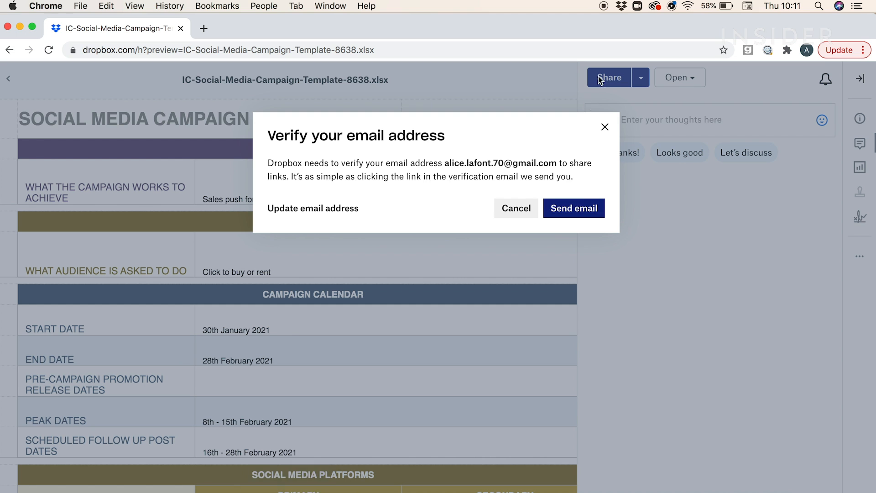
{"action": "left_click", "coordinate": [575, 209]}
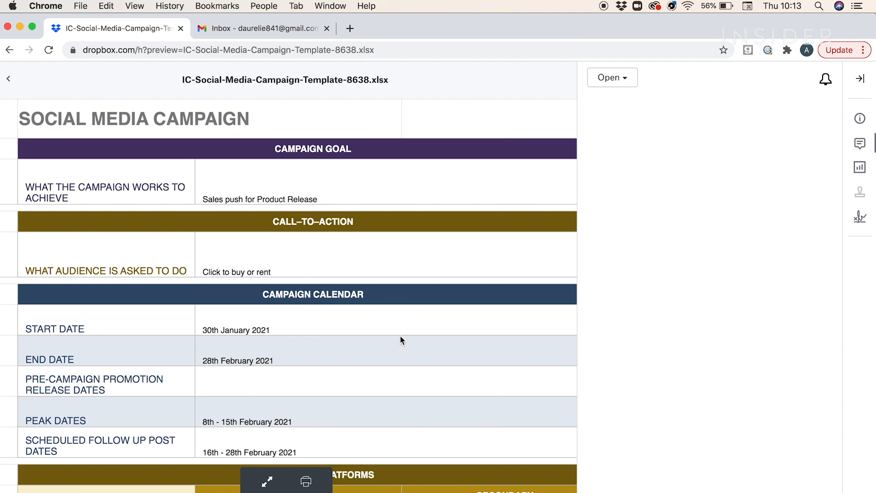
Share the previewed spreadsheet with the recipient's email address, with can edit link access and the note "Social media plan".
{"action": "left_click", "coordinate": [609, 89]}
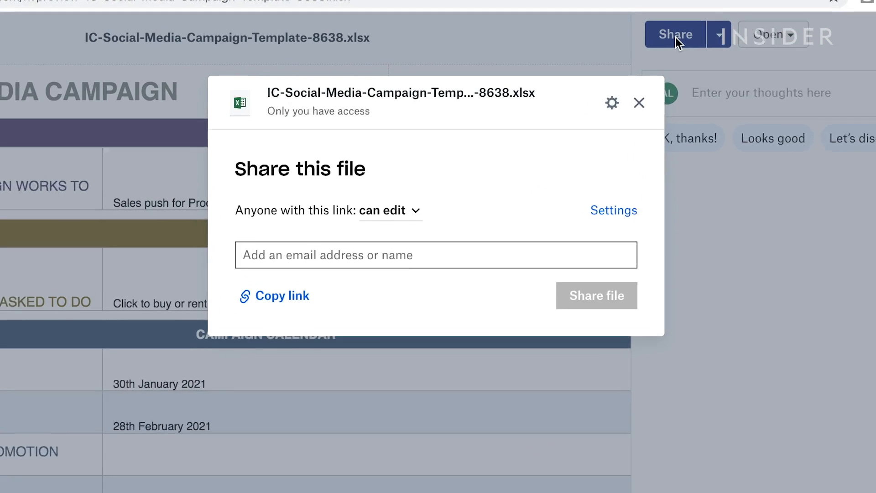
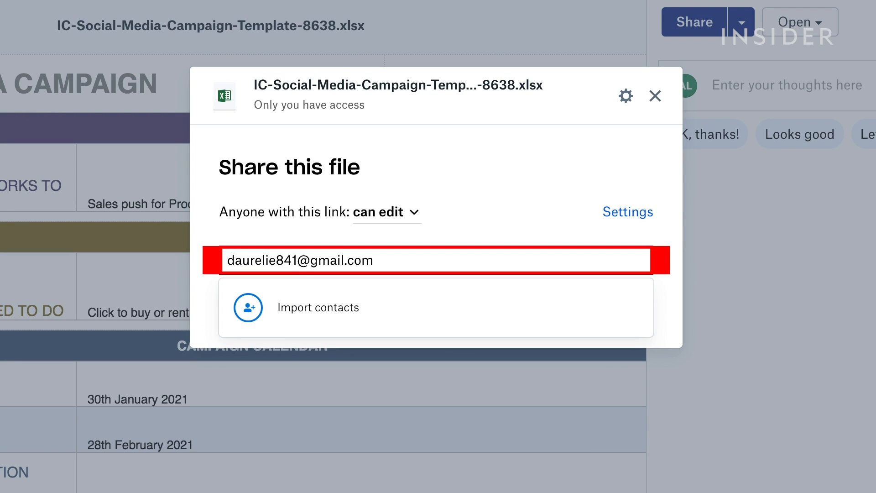
{"action": "key", "text": "Return"}
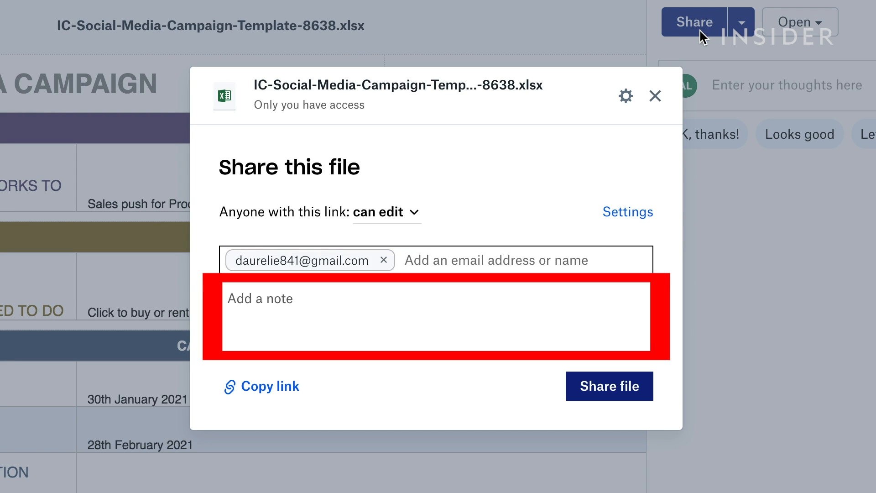
{"action": "left_click", "coordinate": [490, 319]}
{"action": "type", "text": "Social media plan"}
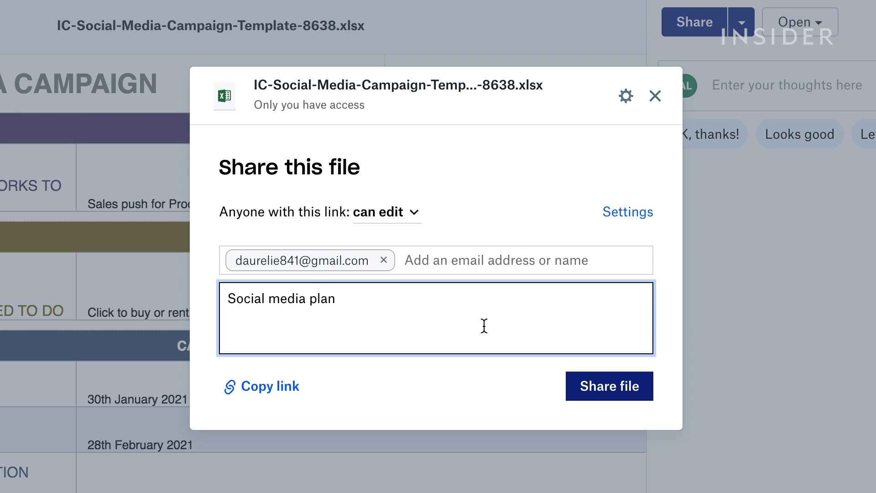
{"action": "left_click", "coordinate": [630, 389]}
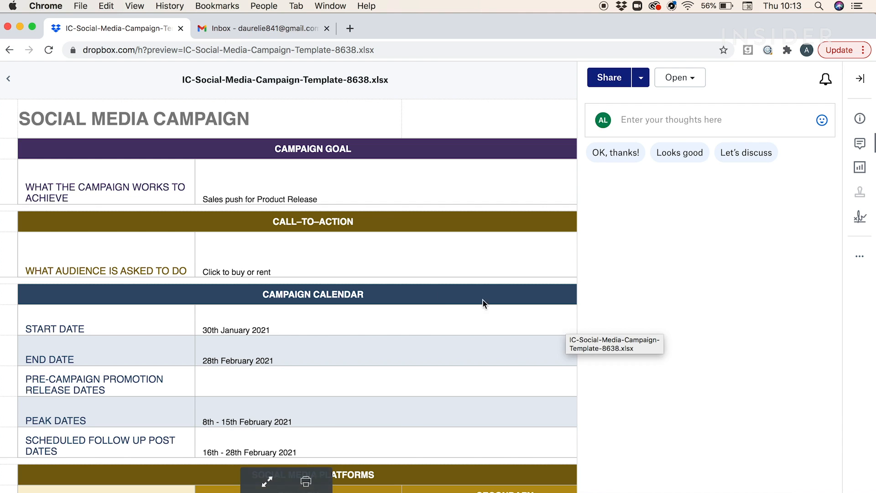
In Gmail, open the sharing notification email, follow it to the shared spreadsheet and look through the campaign template.
{"action": "left_click", "coordinate": [227, 30]}
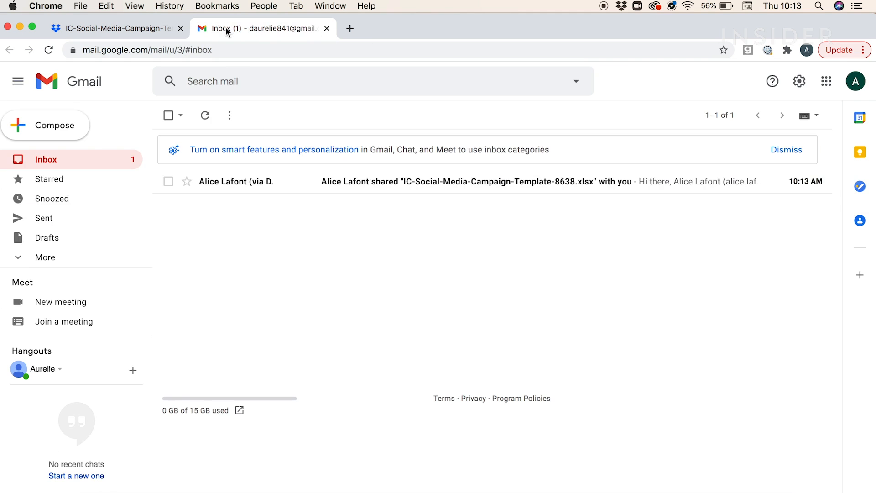
{"action": "left_click", "coordinate": [365, 181]}
{"action": "scroll", "coordinate": [360, 267], "scroll_direction": "down", "scroll_amount": 3}
{"action": "scroll", "coordinate": [360, 267], "scroll_direction": "up", "scroll_amount": 1}
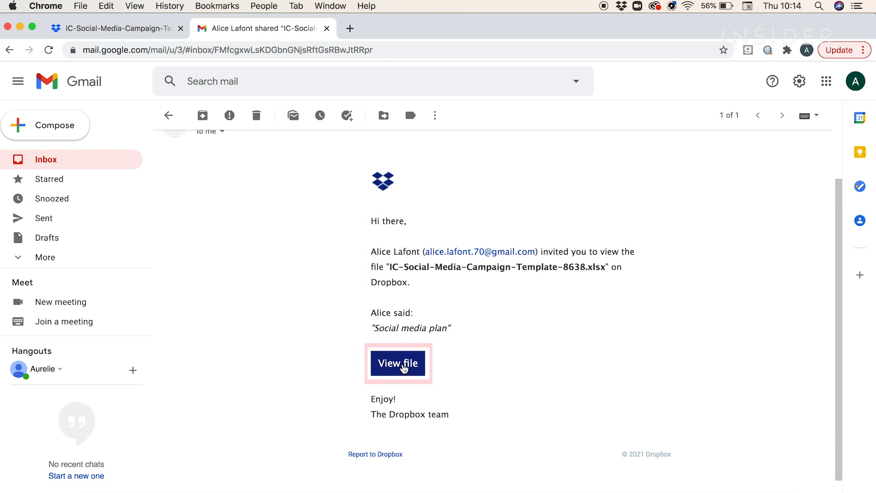
{"action": "left_click", "coordinate": [404, 368]}
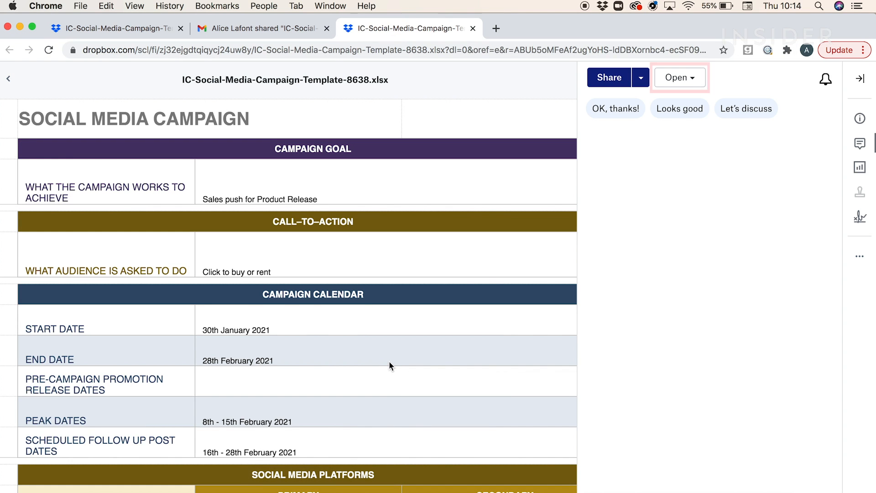
{"action": "scroll", "coordinate": [390, 363], "scroll_direction": "down", "scroll_amount": 4}
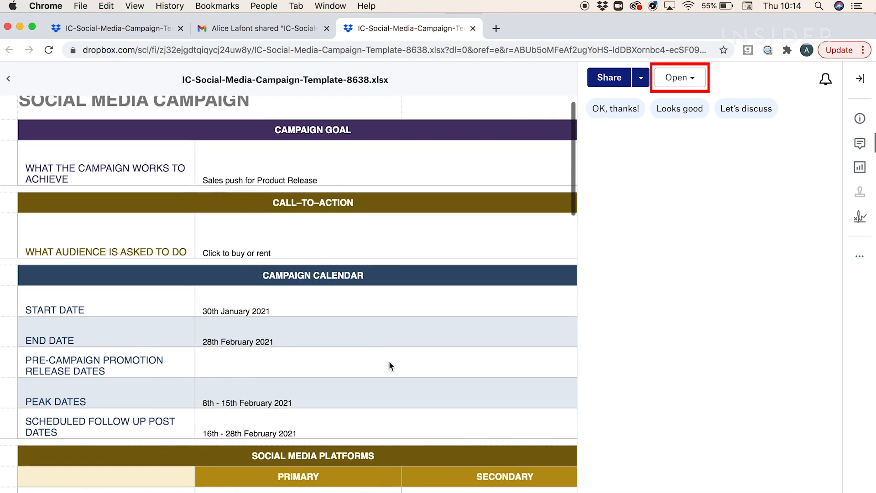
{"action": "scroll", "coordinate": [389, 363], "scroll_direction": "down", "scroll_amount": 5}
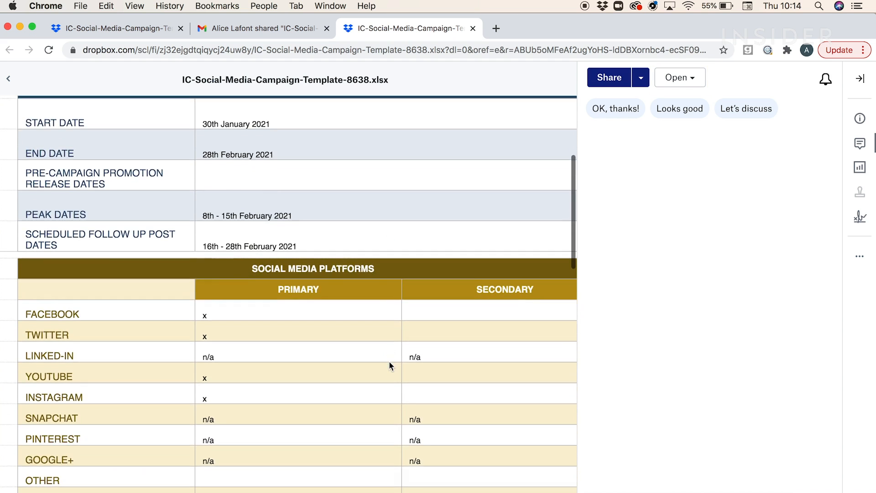
{"action": "scroll", "coordinate": [389, 363], "scroll_direction": "up", "scroll_amount": 3}
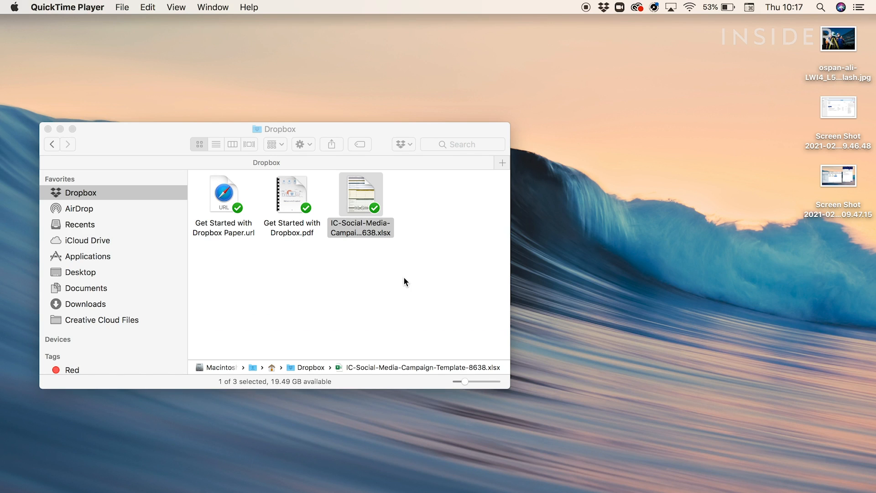
Open the Dropbox website from the desktop app and preview IC-Social-Media-Campaign-Template-8638.xlsx.
{"action": "right_click", "coordinate": [360, 195]}
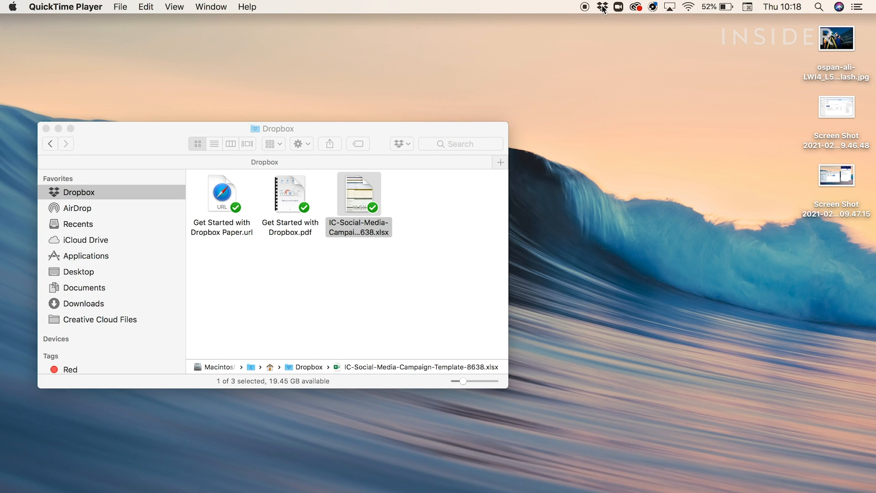
{"action": "left_click", "coordinate": [603, 8]}
{"action": "left_click", "coordinate": [658, 44]}
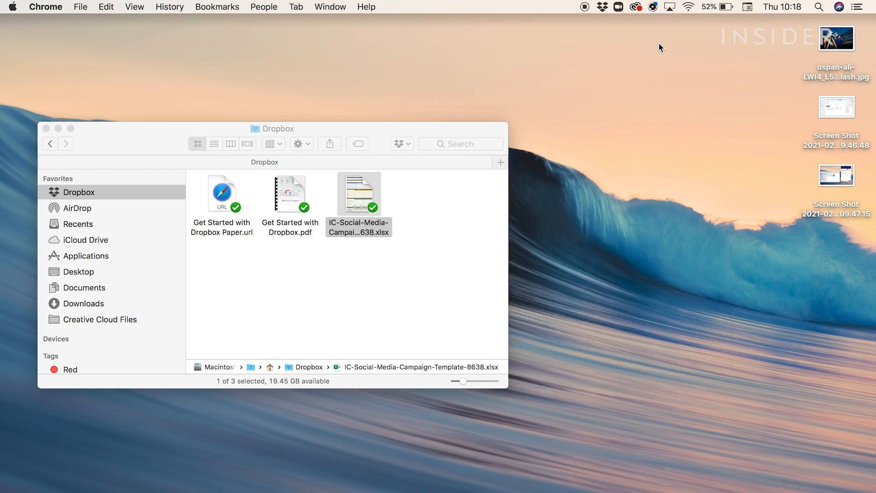
{"action": "left_click", "coordinate": [377, 298]}
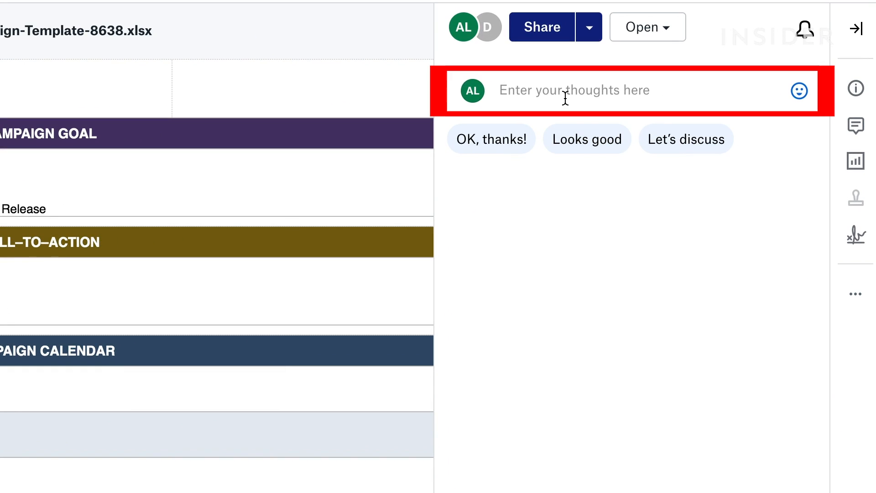
Post the comment "Let's add our assets into here so we can visualise the campaign" on the spreadsheet.
{"action": "left_click", "coordinate": [565, 97]}
{"action": "type", "text": "Let's add "}
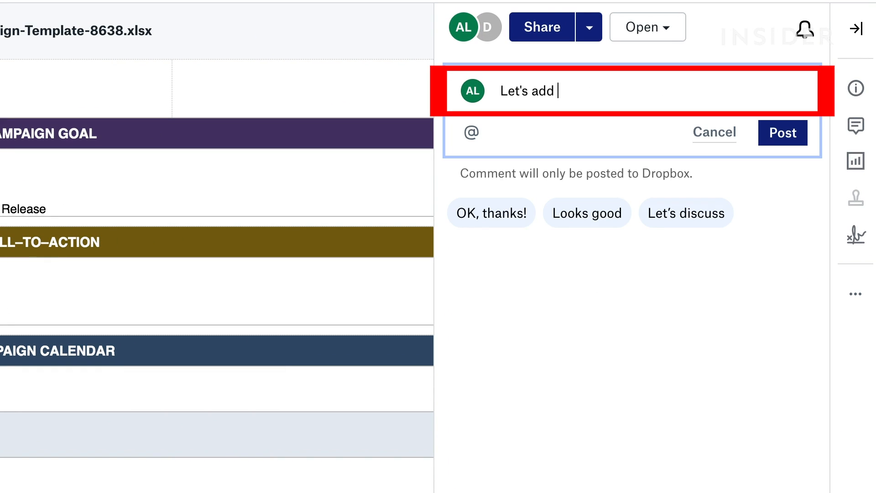
{"action": "type", "text": "our assets into here so we can visualise the campaign"}
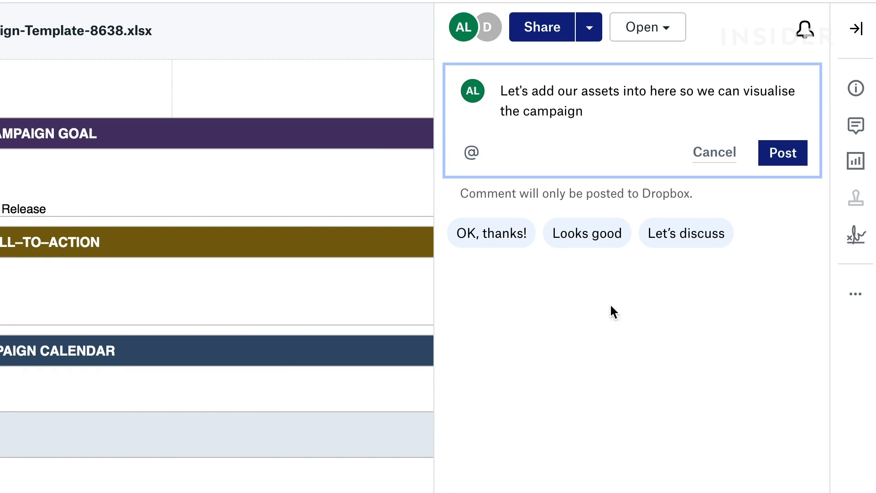
{"action": "left_click", "coordinate": [782, 152]}
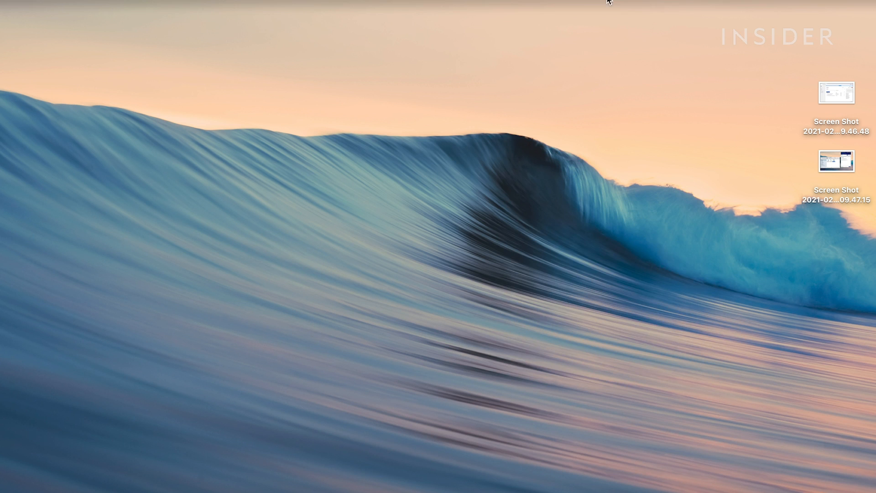
Open the Dropbox website from the desktop app and show all files.
{"action": "left_click", "coordinate": [621, 2]}
{"action": "left_click", "coordinate": [678, 31]}
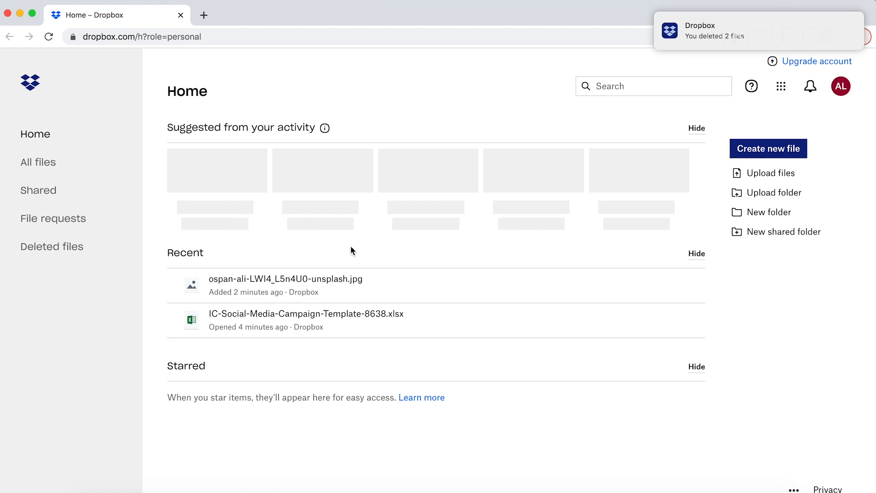
{"action": "left_click", "coordinate": [45, 170]}
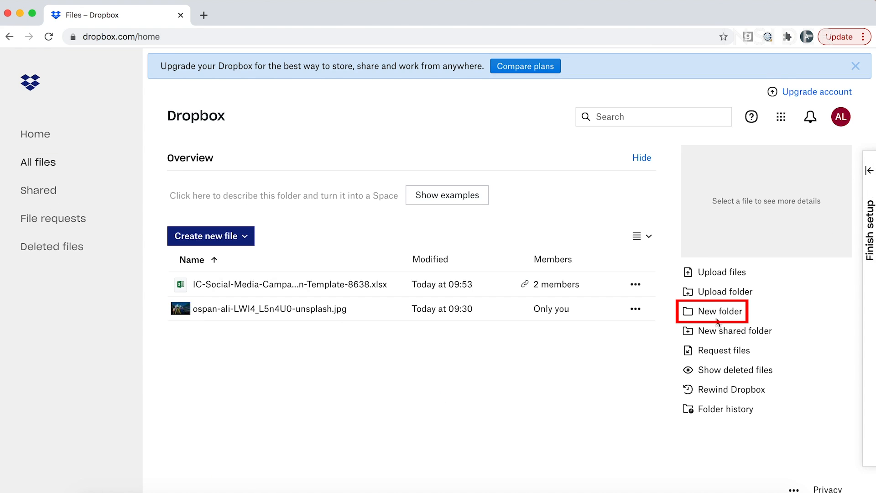
Create a folder named Images with Only you access and move ospan-ali-LWI4_L5n4U0-unsplash.jpg into it.
{"action": "left_click", "coordinate": [716, 313]}
{"action": "type", "text": "Images"}
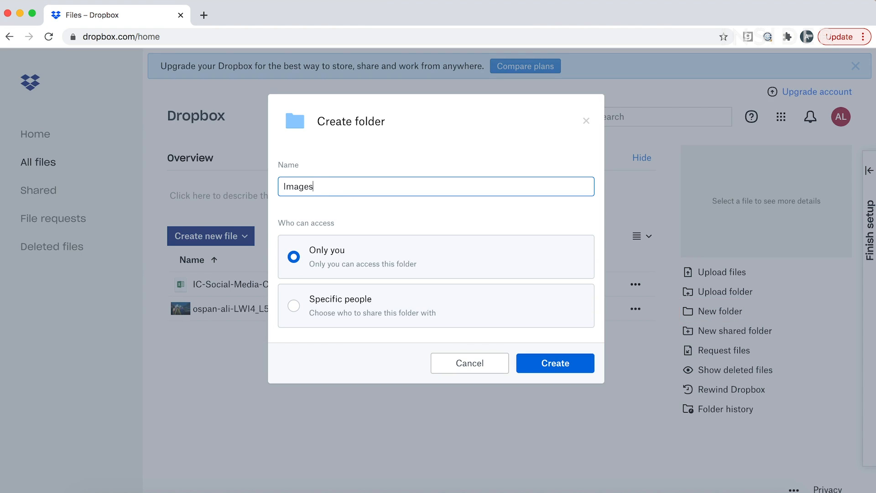
{"action": "left_click", "coordinate": [577, 362]}
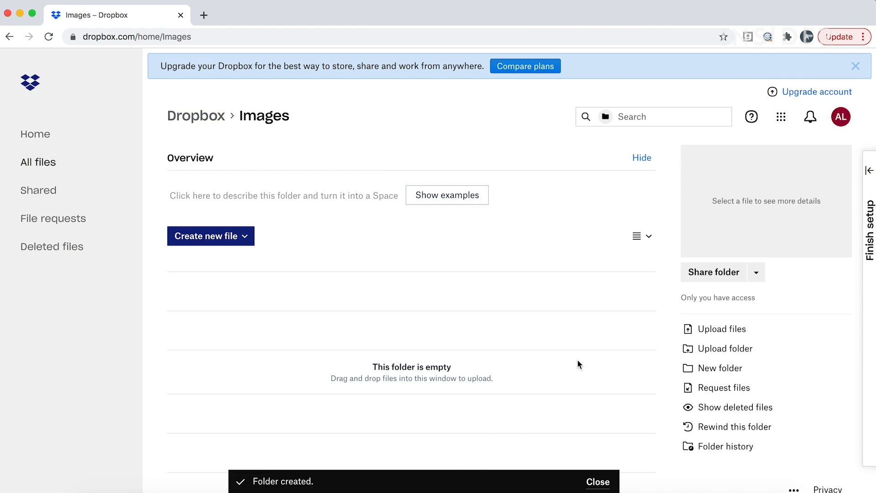
{"action": "left_click", "coordinate": [197, 115]}
{"action": "left_click_drag", "start_coordinate": [246, 333], "coordinate": [213, 284]}
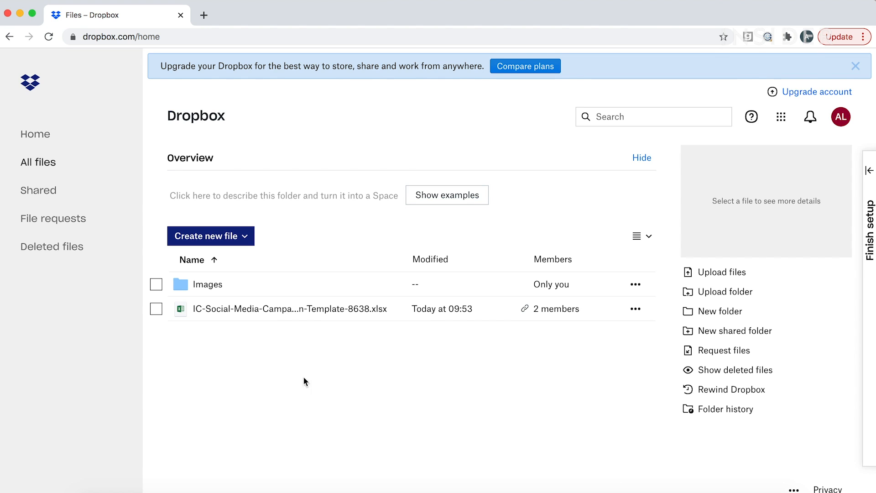
Start creating a new shared folder and name it Social Media Plan.
{"action": "left_click", "coordinate": [754, 334]}
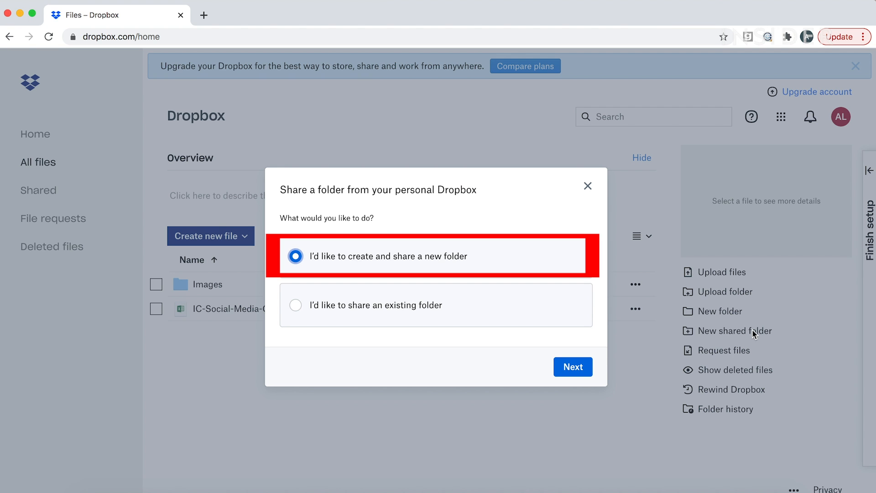
{"action": "left_click", "coordinate": [577, 370]}
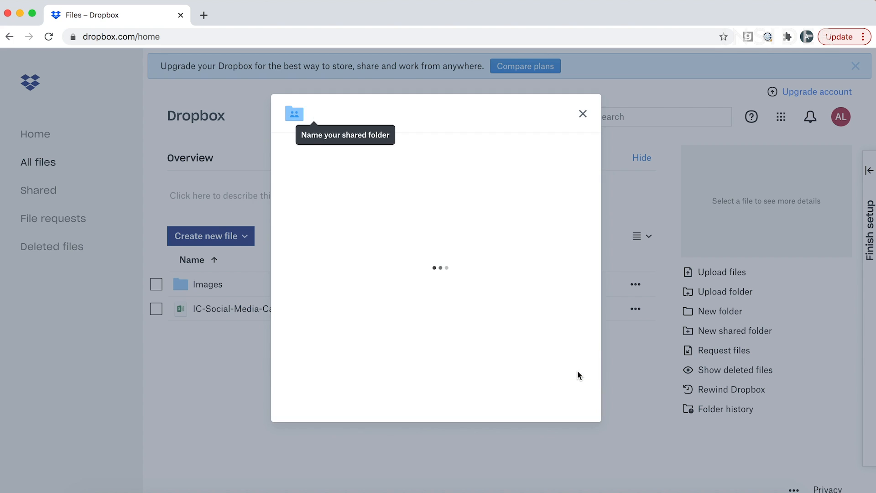
{"action": "type", "text": "Social Media Plan"}
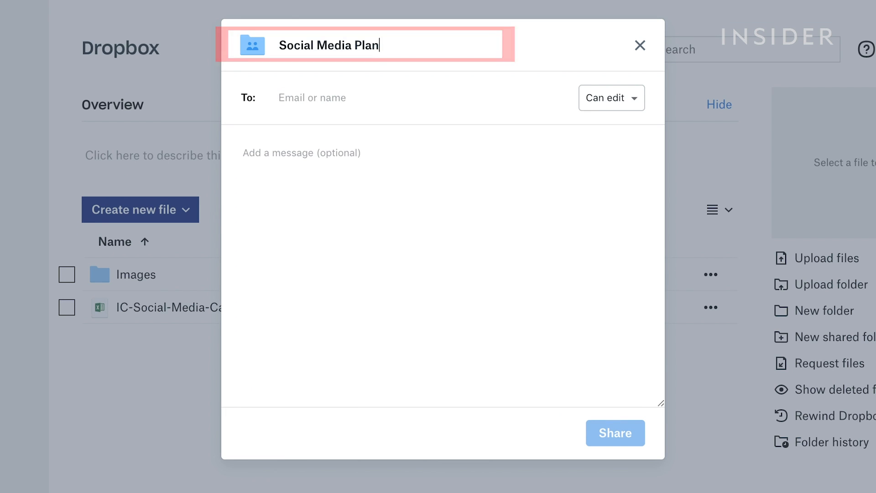
Share the new folder with the recipient's email address, Can edit access and the message "Let's keep everything for our marketing plan in this folder!".
{"action": "left_click", "coordinate": [342, 97]}
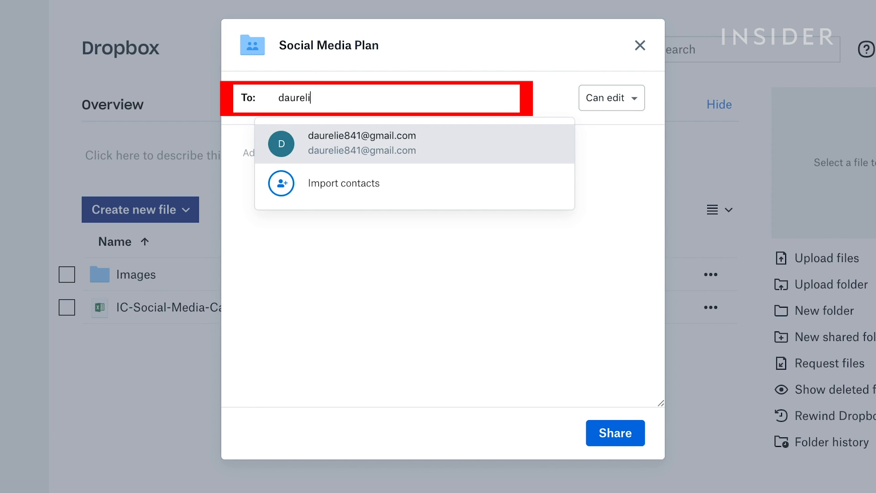
{"action": "left_click", "coordinate": [341, 142]}
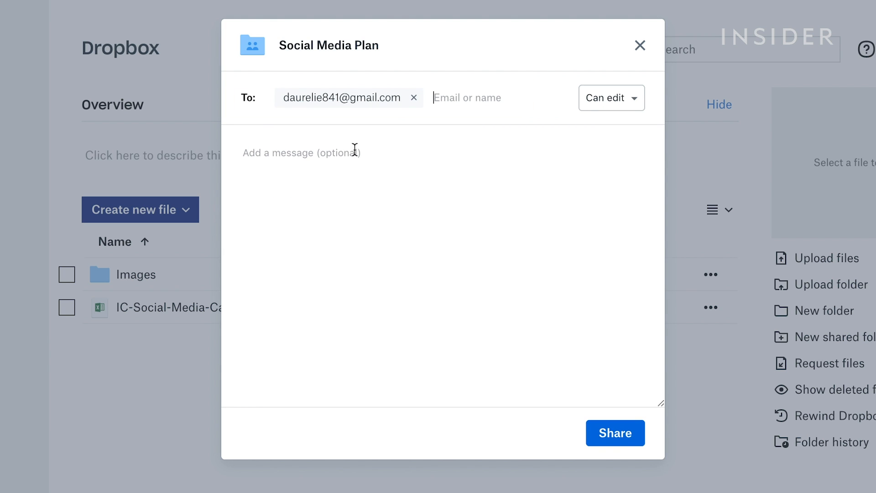
{"action": "left_click", "coordinate": [636, 101]}
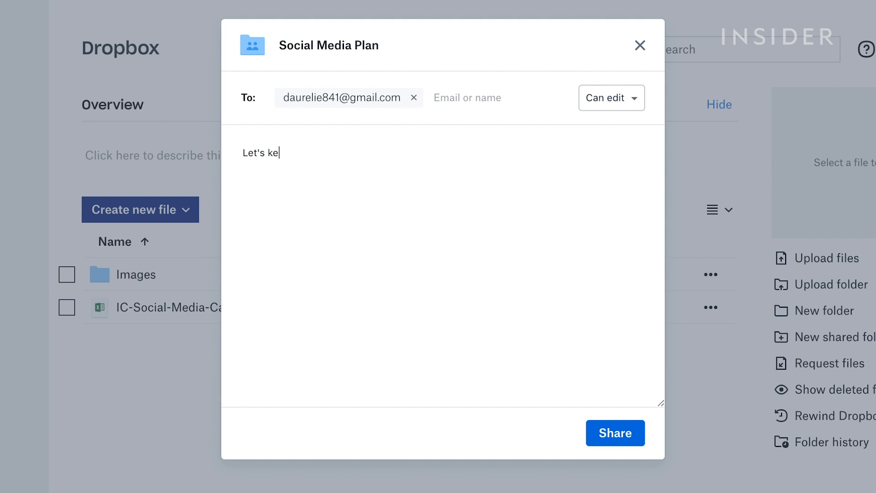
{"action": "type", "text": "ep everything for our marketing plan in this folder!"}
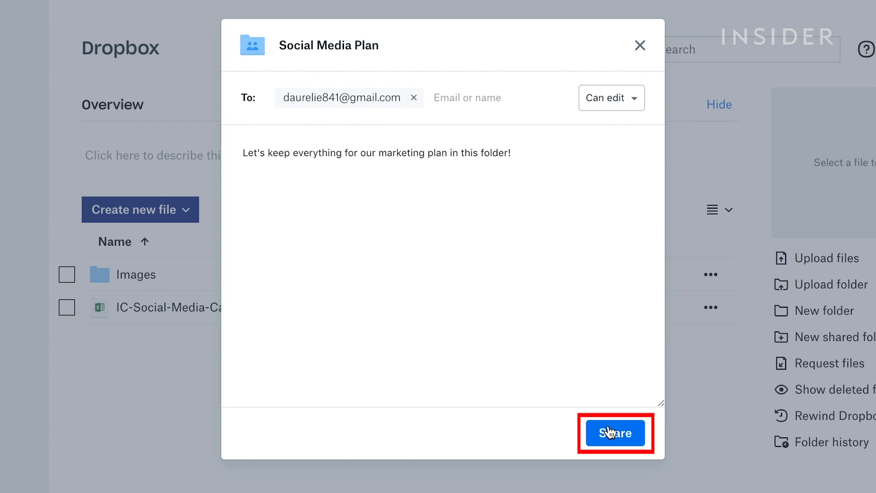
{"action": "left_click", "coordinate": [609, 431]}
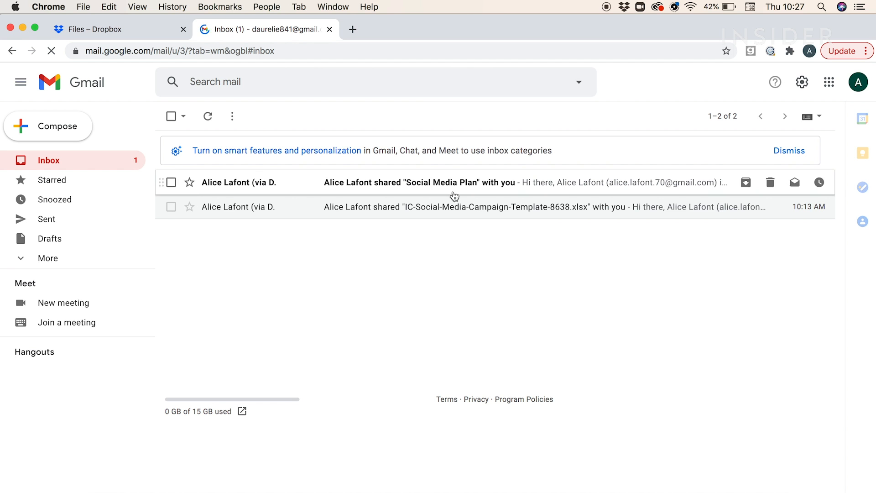
In Gmail, open the invitation email for the Social Media Plan folder and follow it to the folder.
{"action": "left_click", "coordinate": [450, 189]}
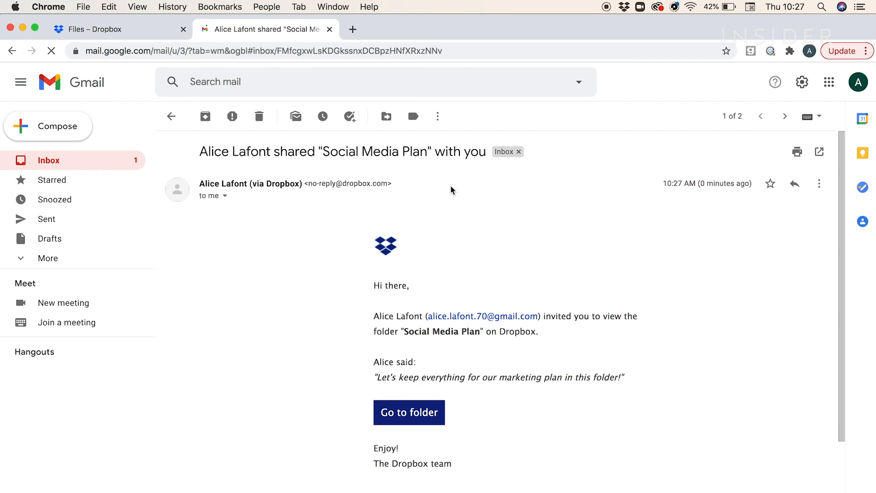
{"action": "scroll", "coordinate": [462, 245], "scroll_direction": "down", "scroll_amount": 3}
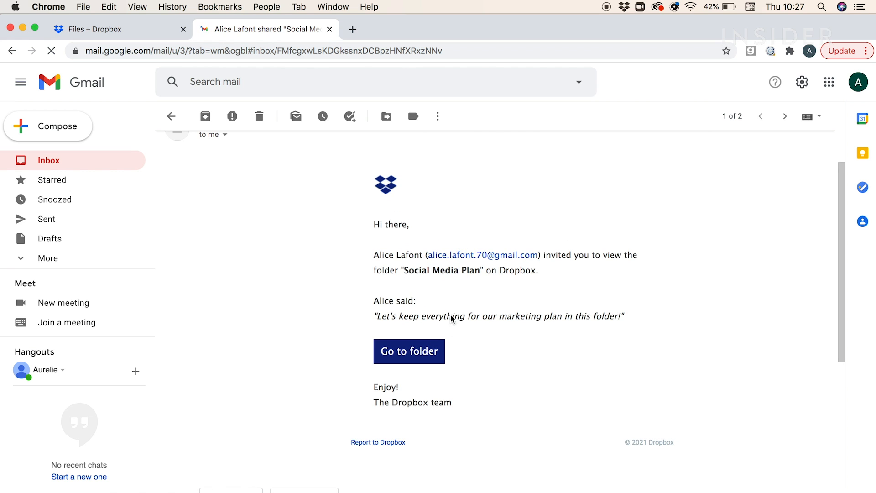
{"action": "left_click", "coordinate": [428, 355]}
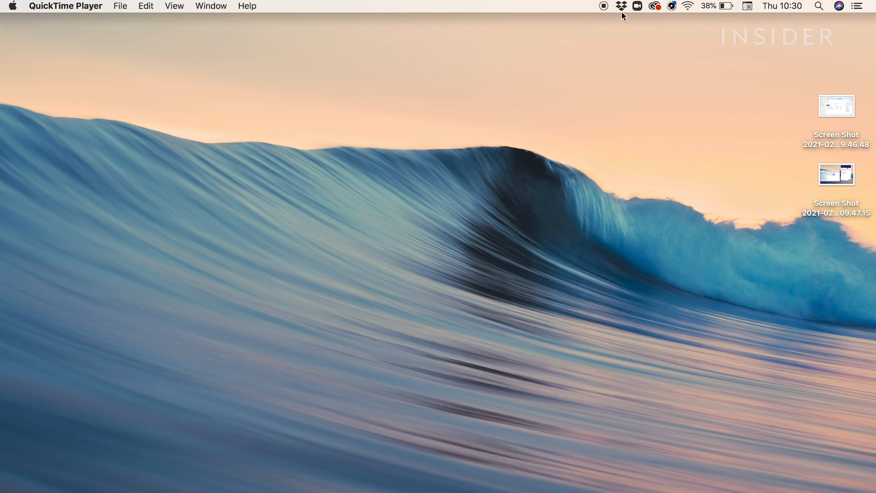
Open the Dropbox website's home page from the desktop app.
{"action": "left_click", "coordinate": [624, 10]}
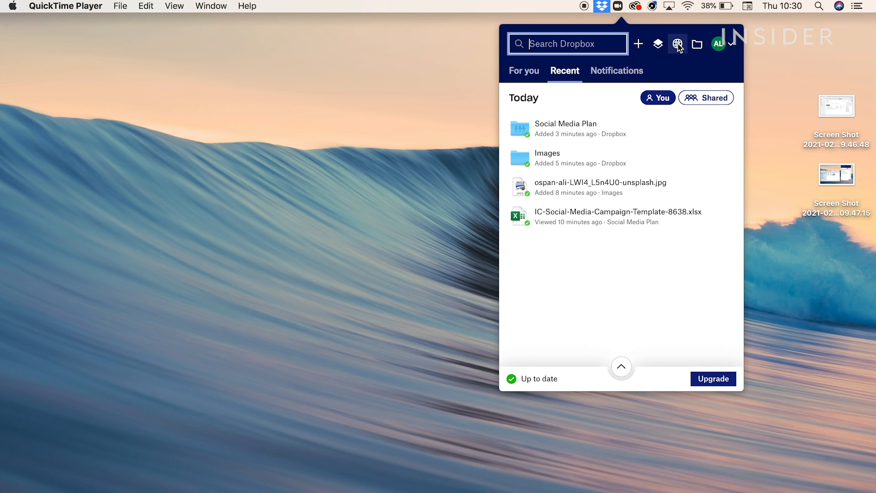
{"action": "left_click", "coordinate": [678, 44]}
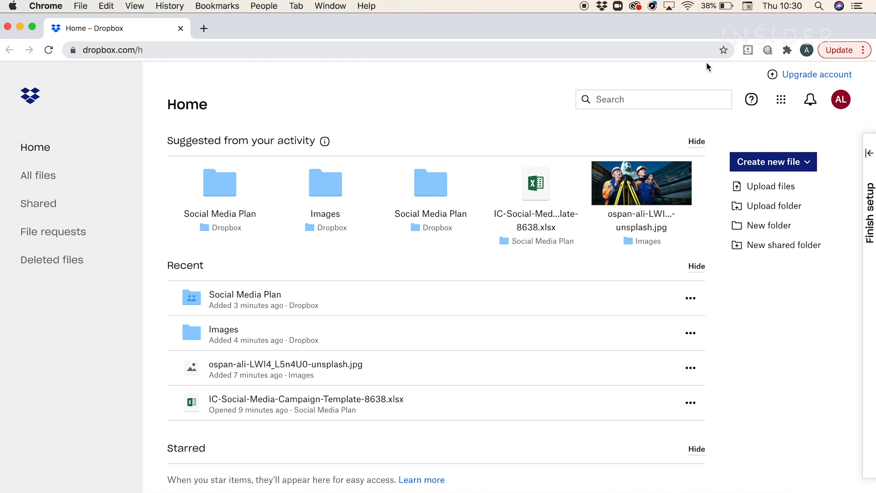
Remove the invited editor from the people with access to the recent shared Social Media Plan folder, without letting them keep a copy.
{"action": "mouse_move", "coordinate": [668, 296]}
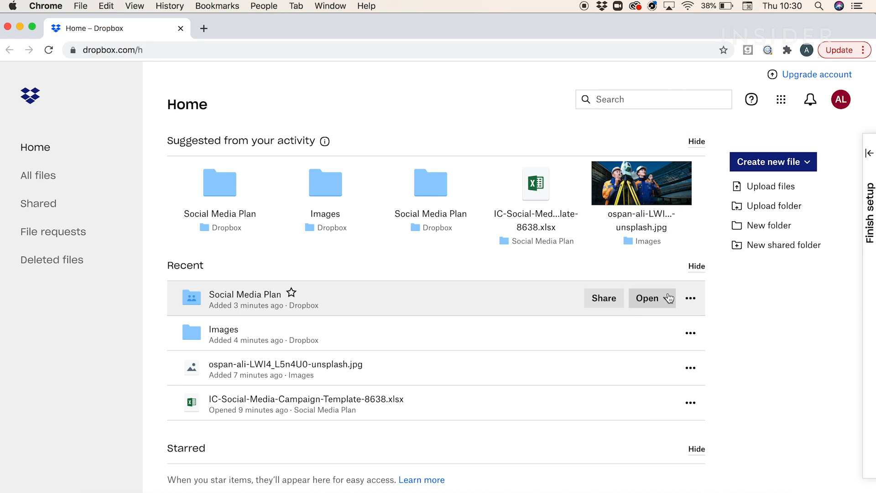
{"action": "left_click", "coordinate": [603, 299]}
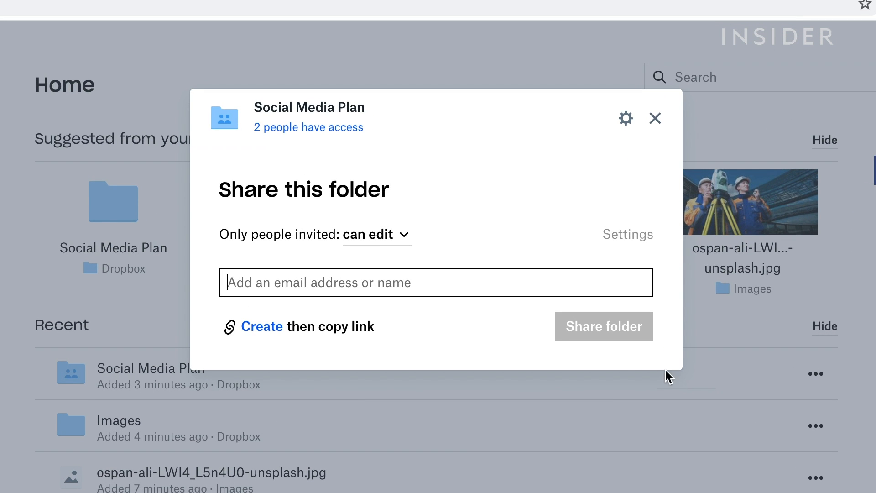
{"action": "left_click", "coordinate": [346, 129]}
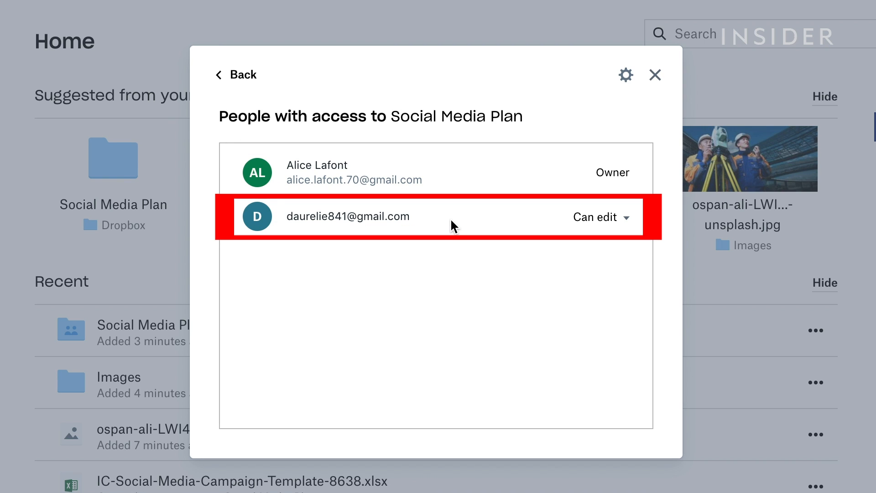
{"action": "left_click", "coordinate": [627, 216]}
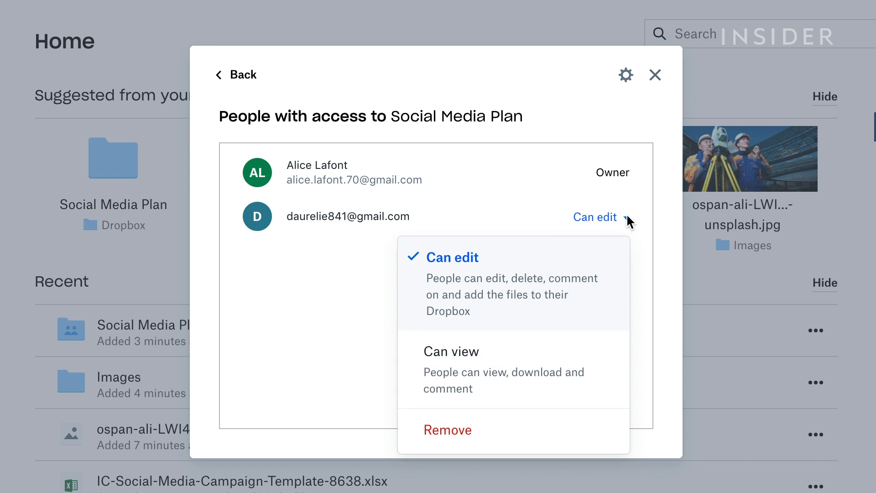
{"action": "left_click", "coordinate": [567, 440]}
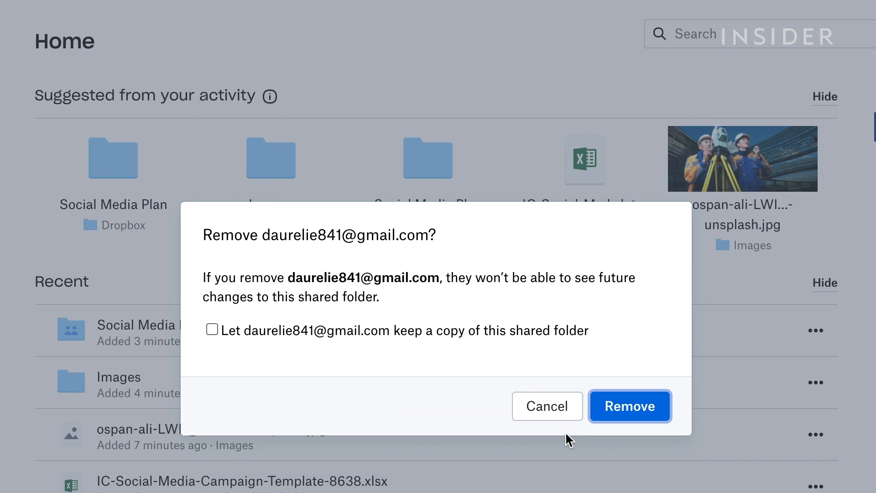
{"action": "left_click", "coordinate": [616, 407]}
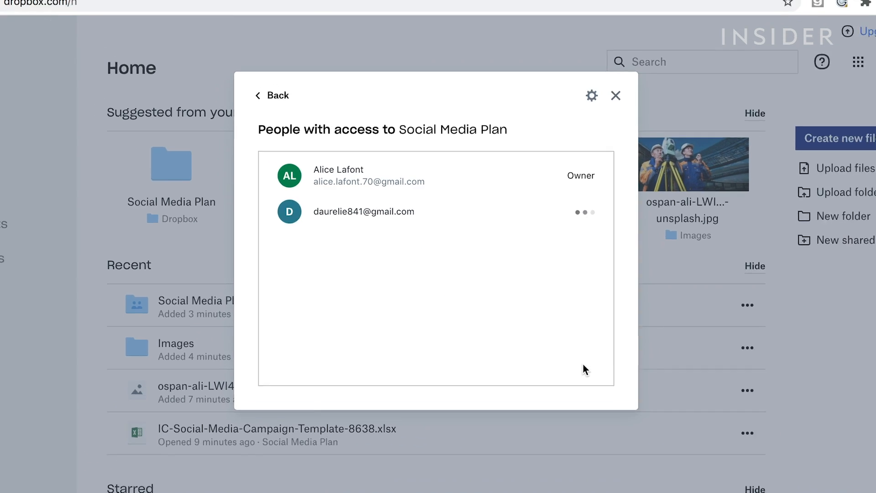